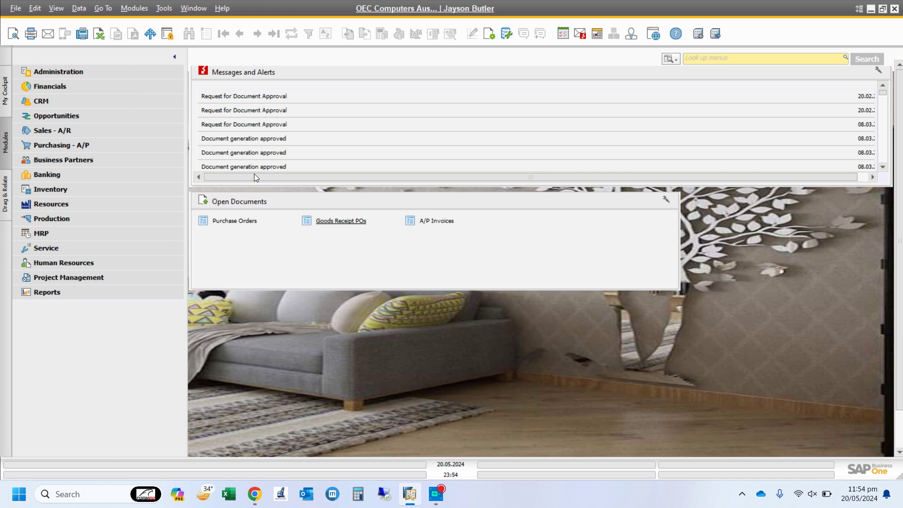
- Open a new sales order and choose Earthshaker Corporation as the customer
left_click(136, 130)
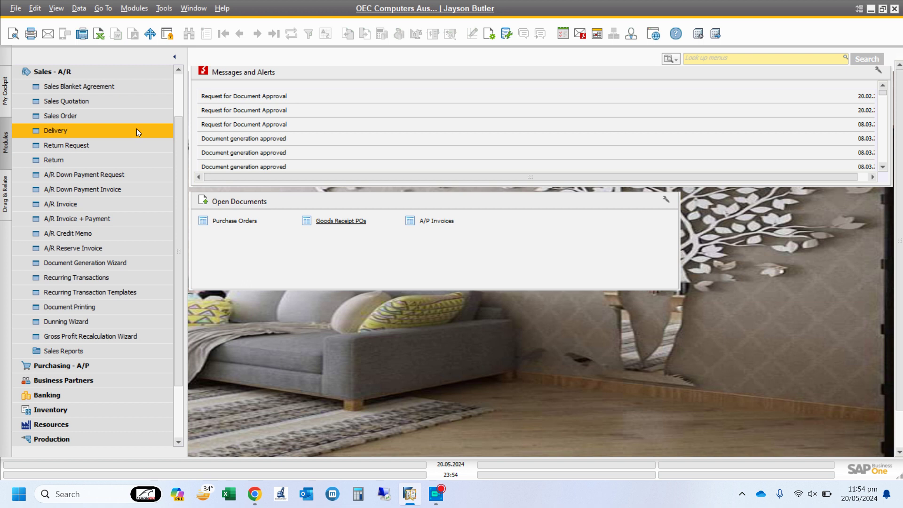
left_click(129, 116)
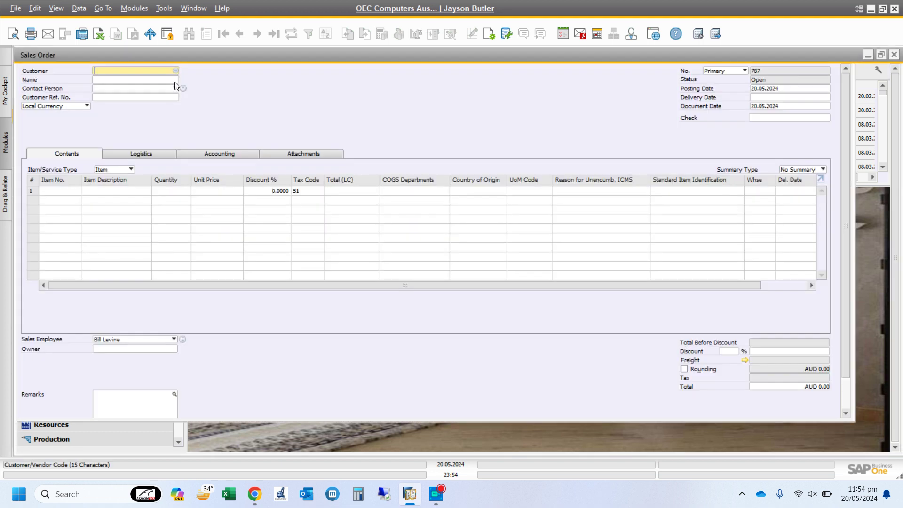
left_click(176, 70)
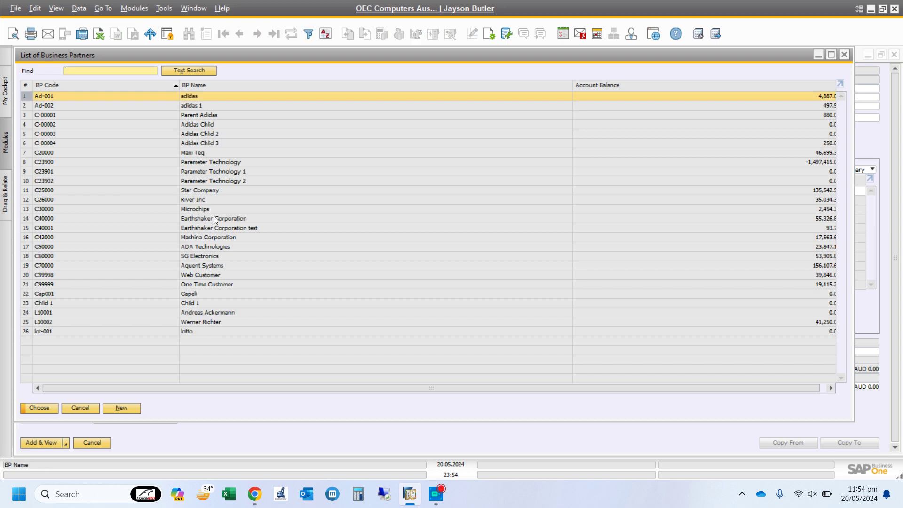
double_click(214, 218)
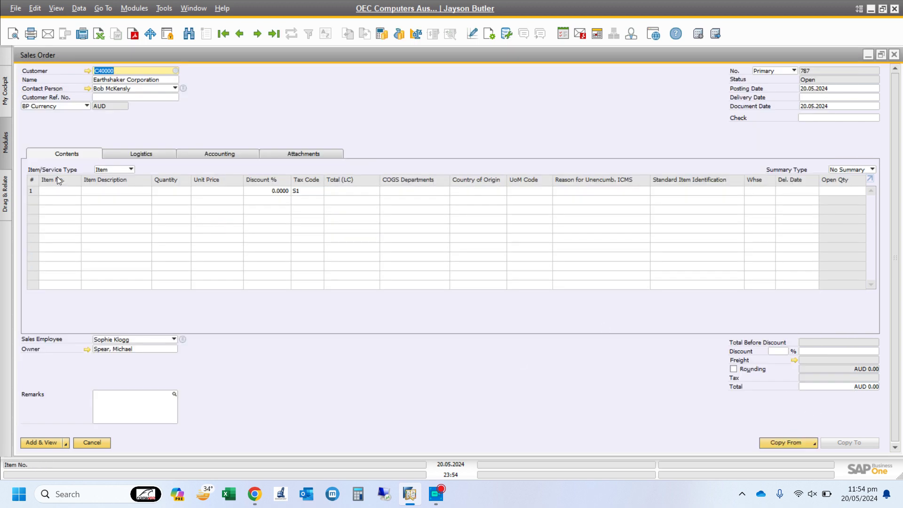
- Add item J.B. Officeprint 1420 to the sales order's first row with a quantity of 100
left_click(109, 191)
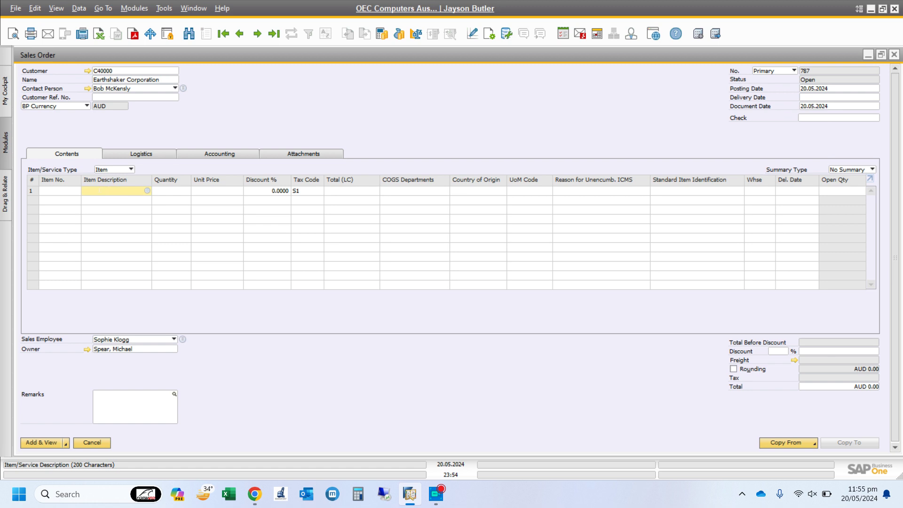
left_click(147, 191)
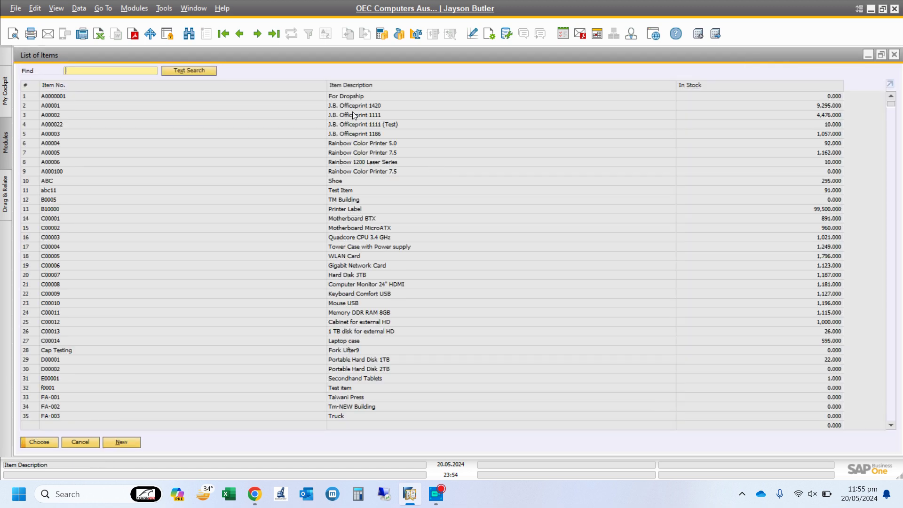
double_click(343, 109)
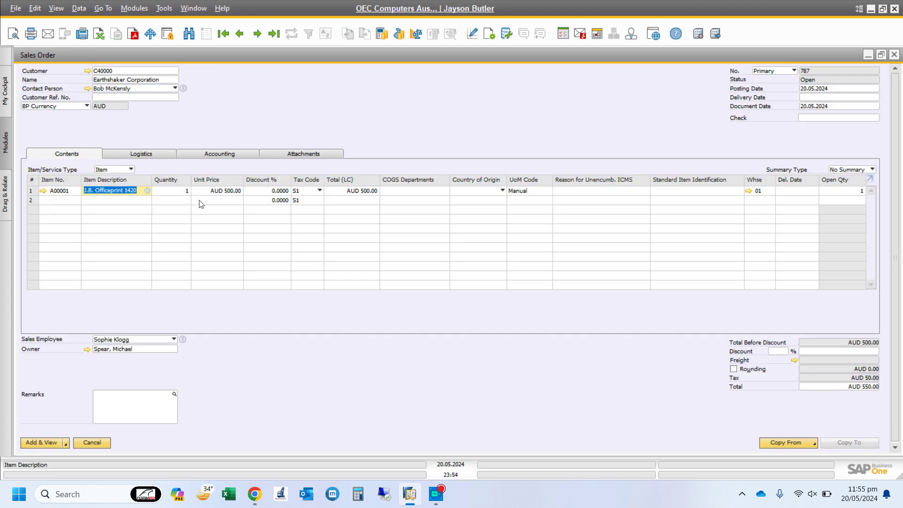
left_click(183, 191)
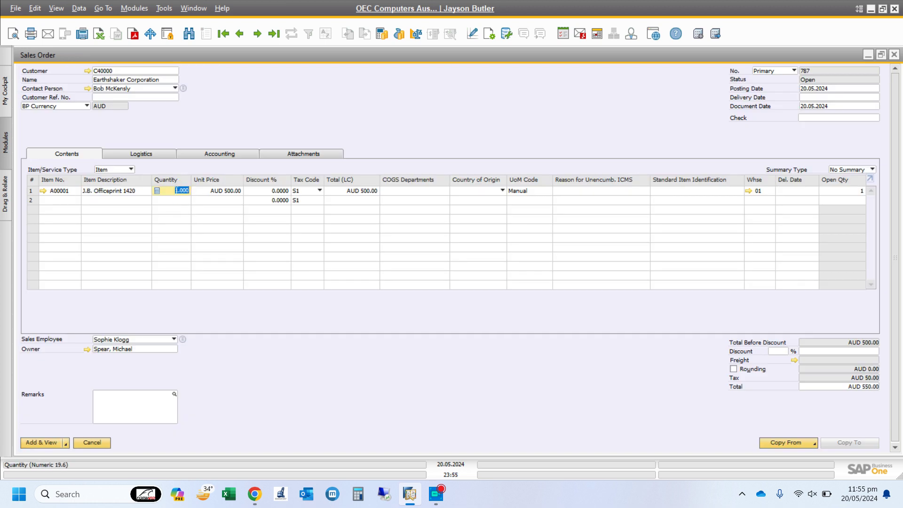
type("100")
key("Tab")
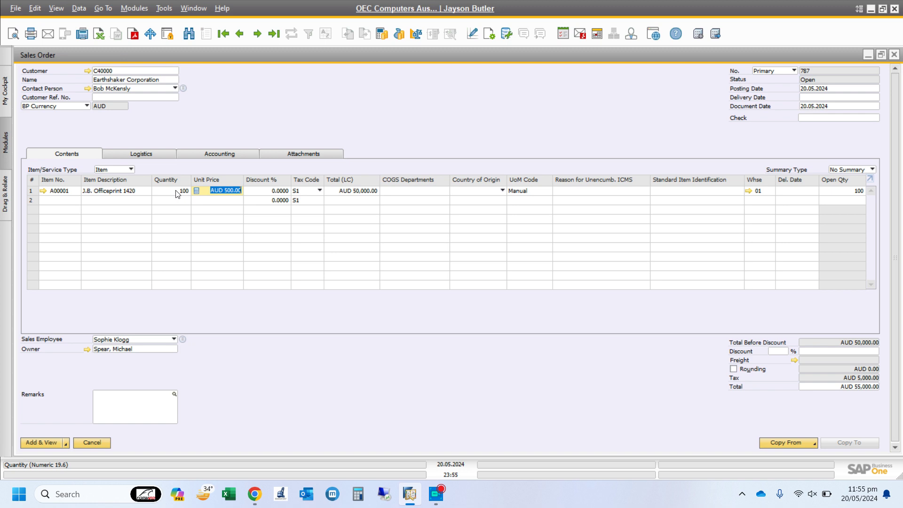
- Set the sales order's delivery date to 20.05.2024, add the order and close its window
left_click(833, 97)
type("20")
key("Tab")
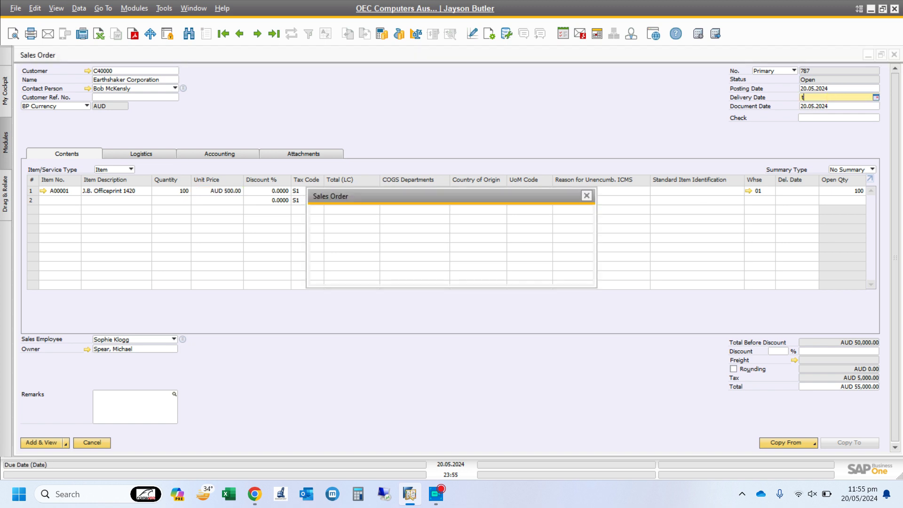
key("Return")
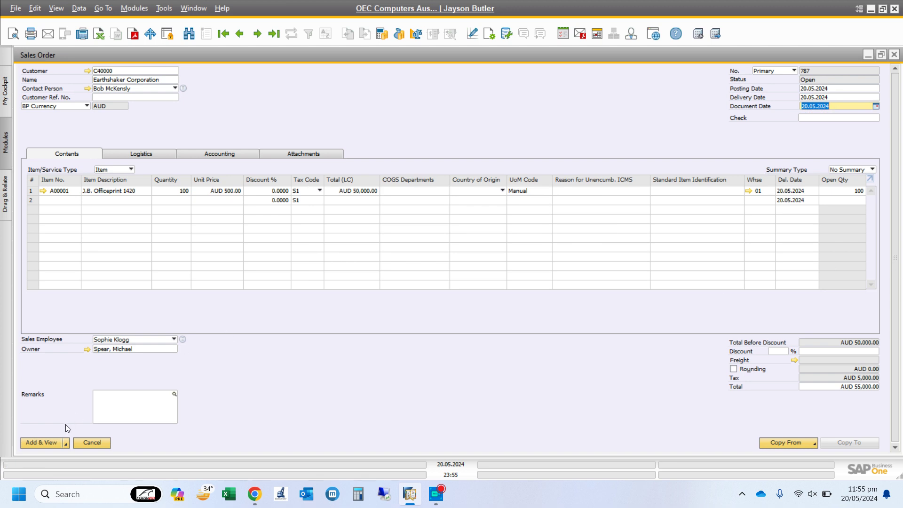
left_click(40, 442)
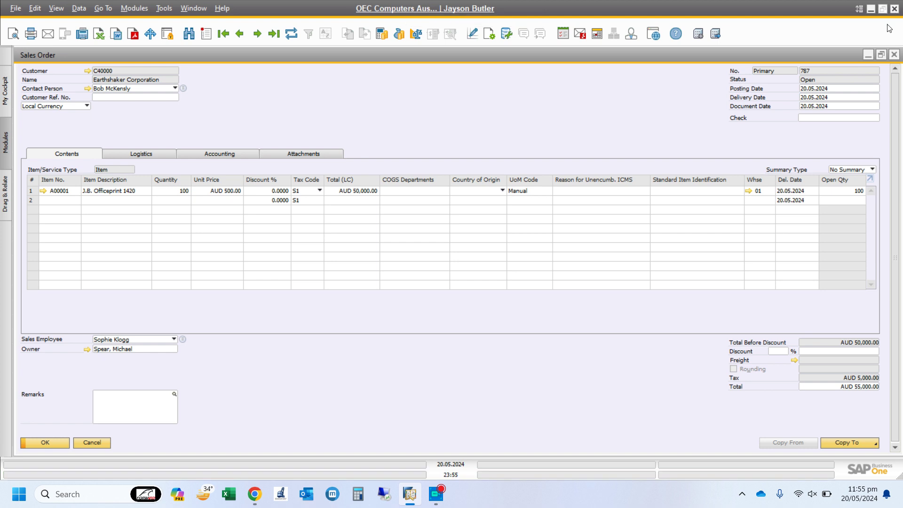
left_click(891, 55)
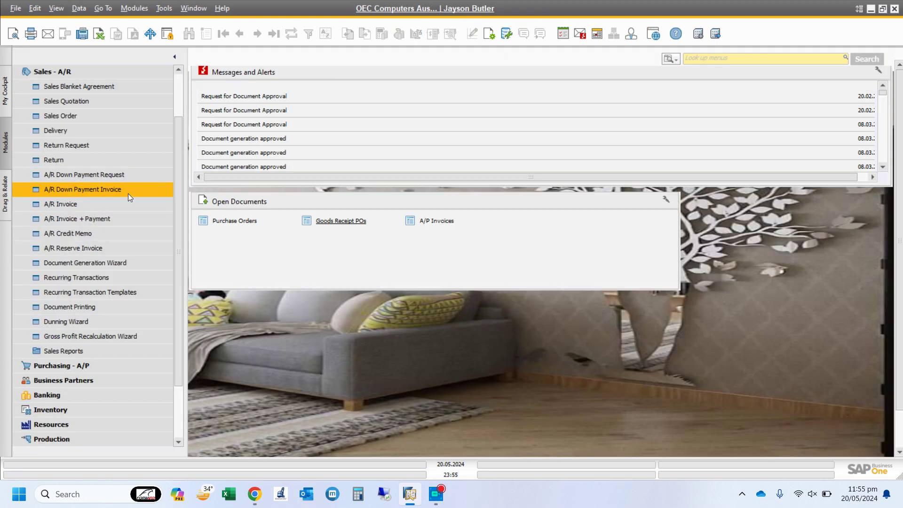
- Start an A/R down payment invoice for Earthshaker Corporation, copying all data from the newly added sales order
left_click(97, 190)
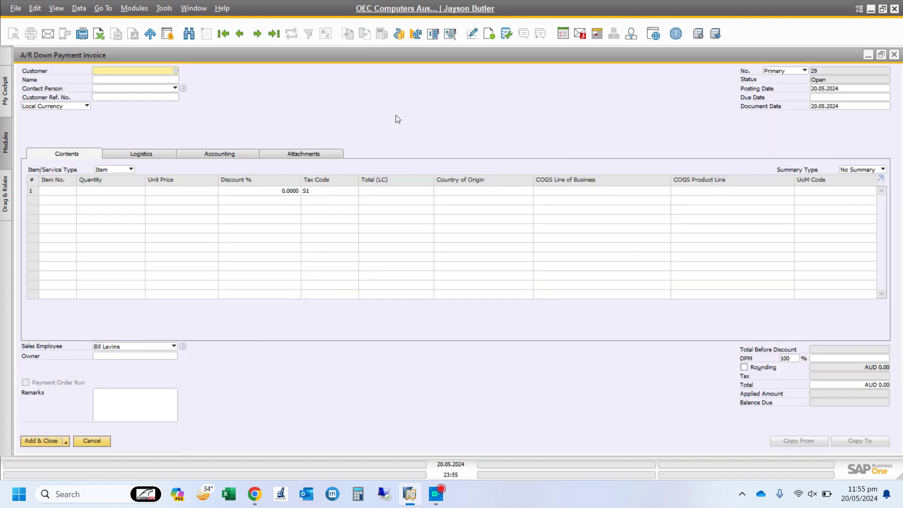
left_click(175, 72)
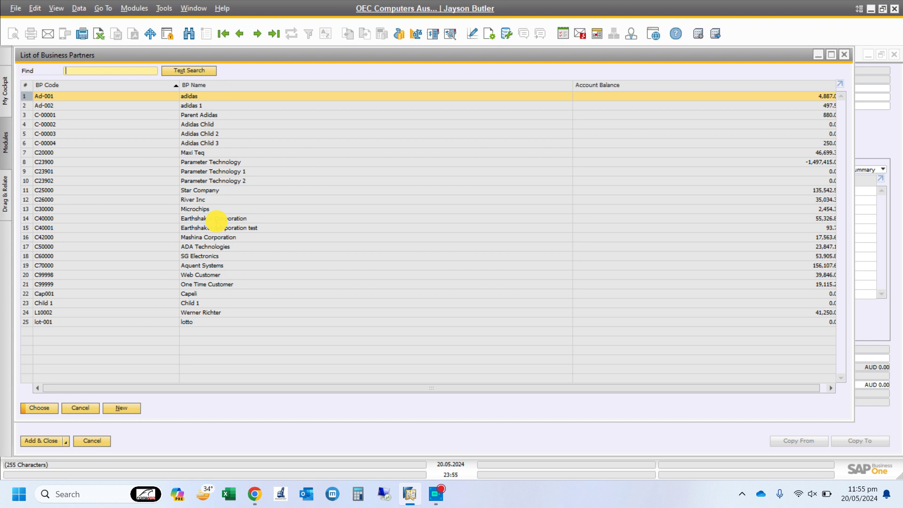
double_click(217, 219)
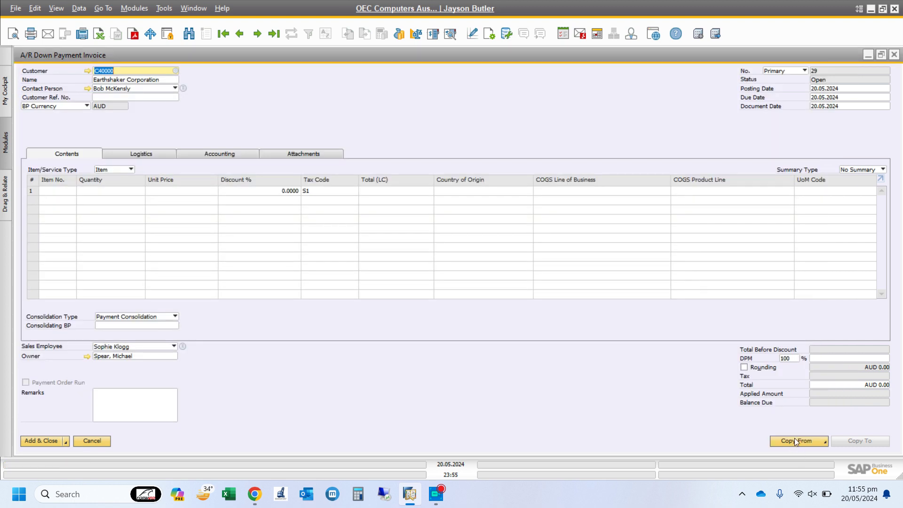
left_click(795, 441)
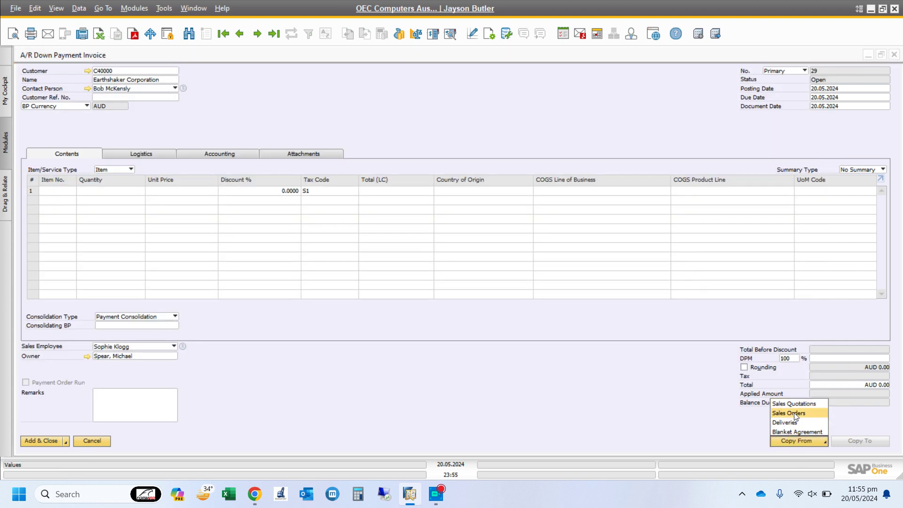
left_click(795, 414)
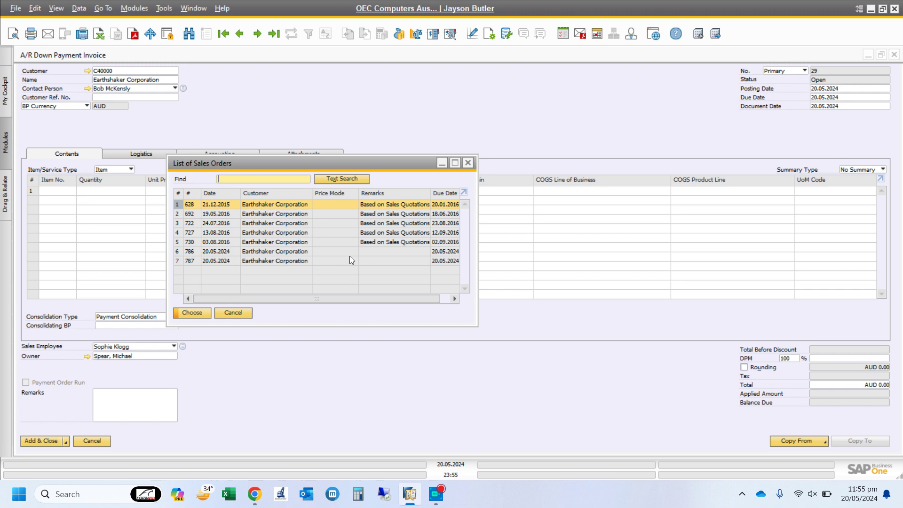
double_click(269, 260)
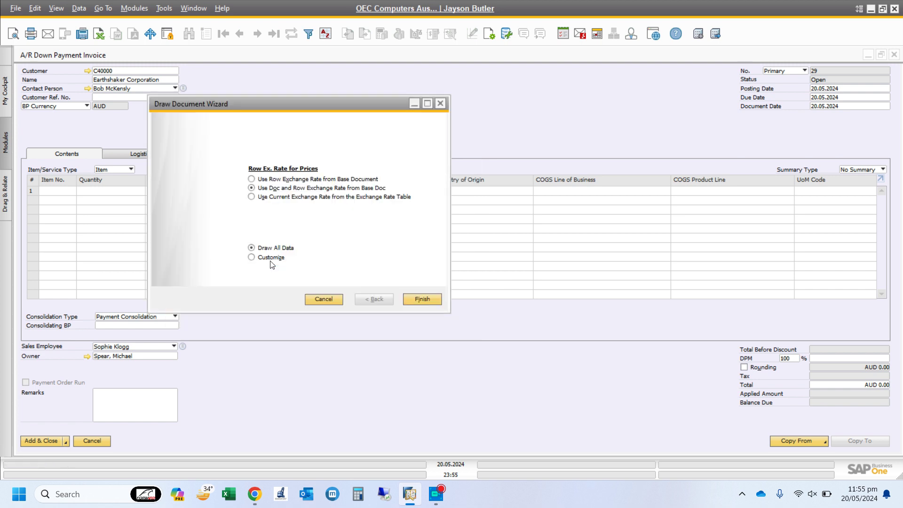
left_click(421, 300)
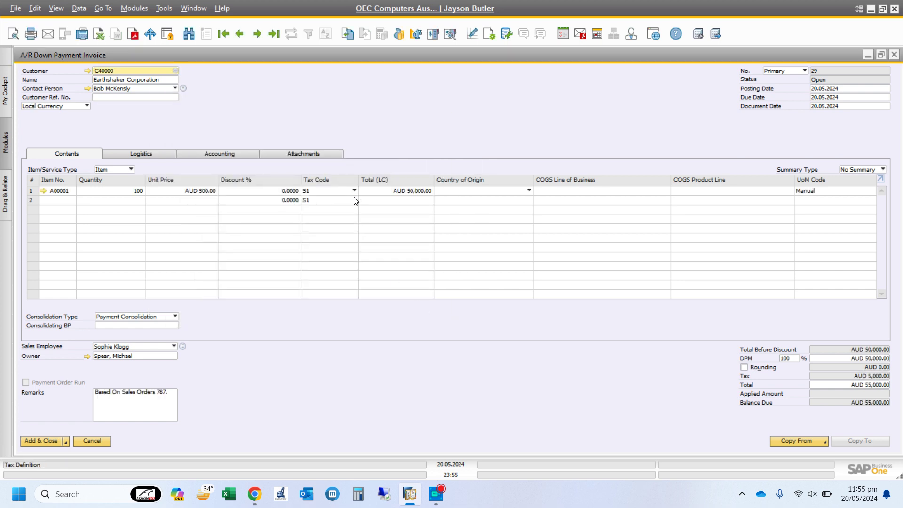
- Change the first invoice row's tax code to S2, AU Sales - GST Exempt/GST Free
left_click(353, 197)
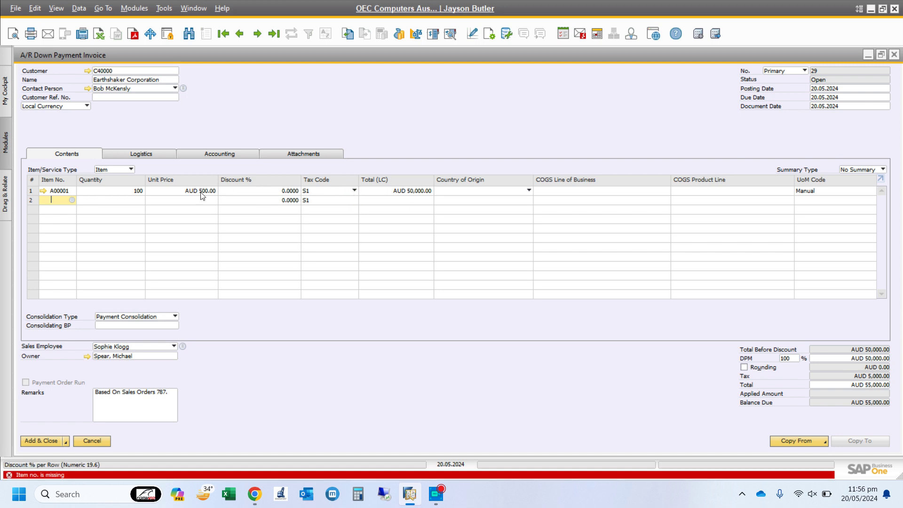
left_click(351, 192)
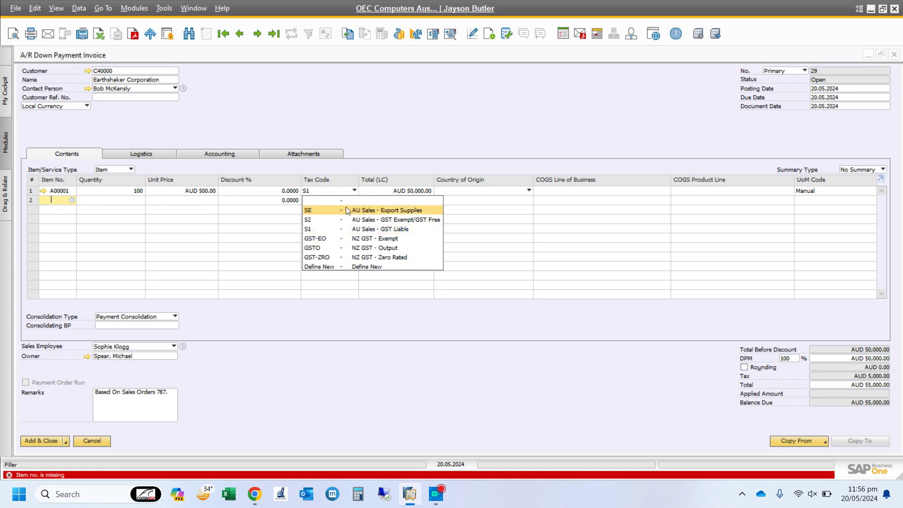
left_click(346, 217)
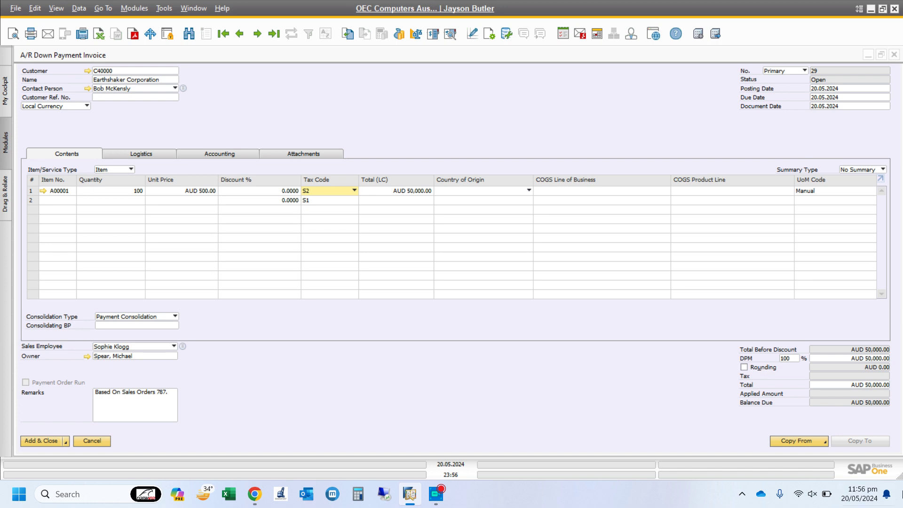
- Try a down payment of 50 percent, then replace it with a fixed down payment amount of 1000
left_click(788, 359)
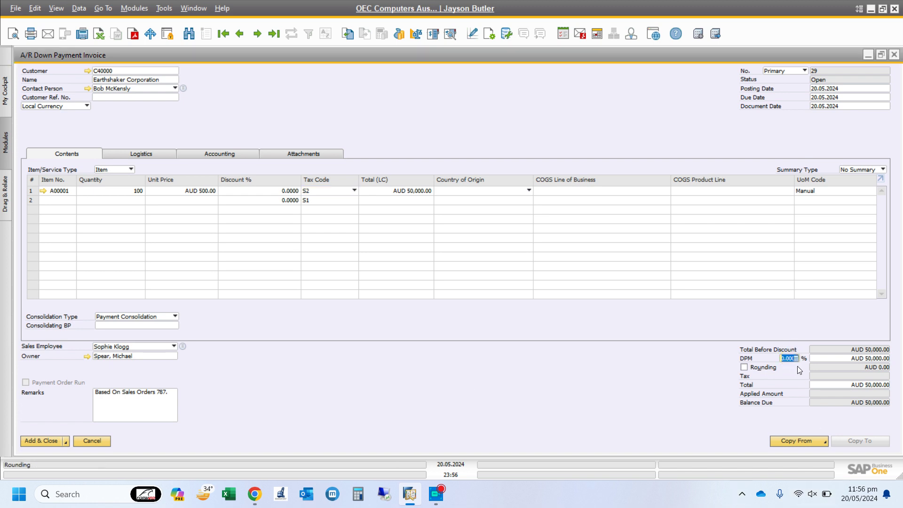
type("50")
key("Tab")
left_click(869, 358)
type("1000")
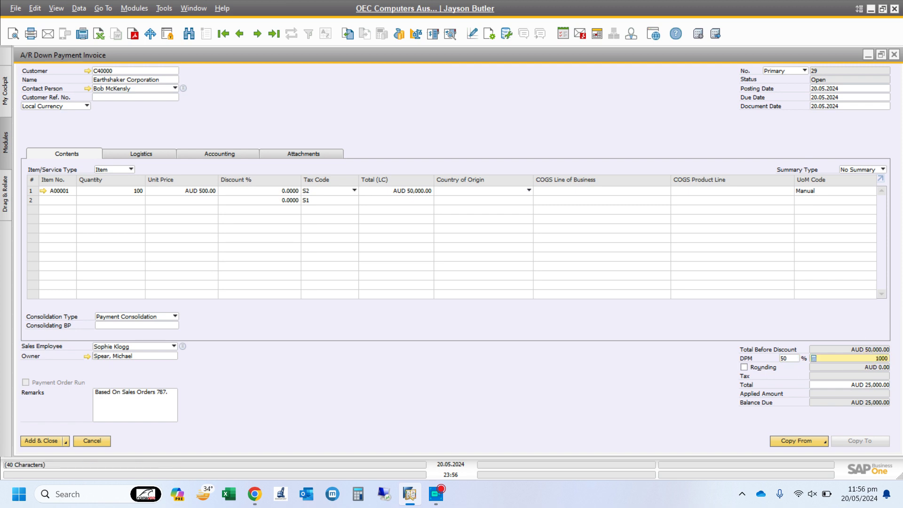
key("Tab")
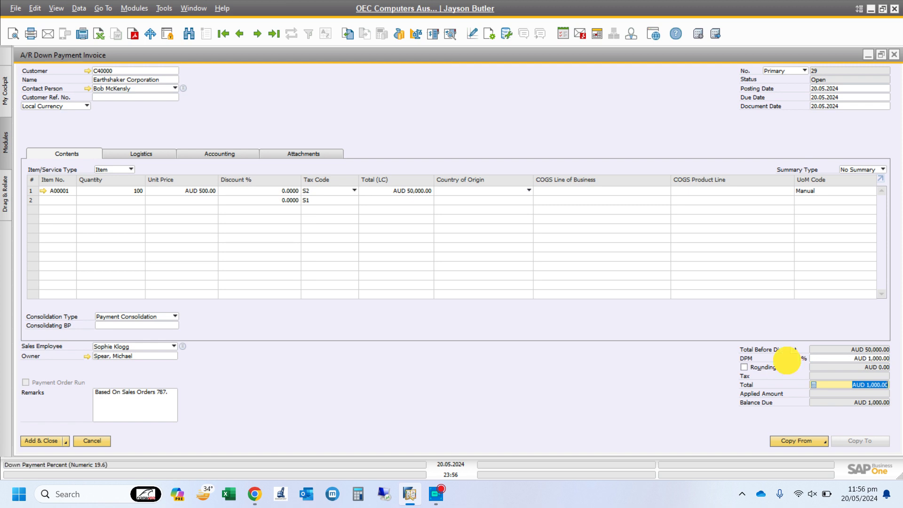
- Set the invoice's down payment percentage (DPM) to 50
left_click(789, 358)
type("50")
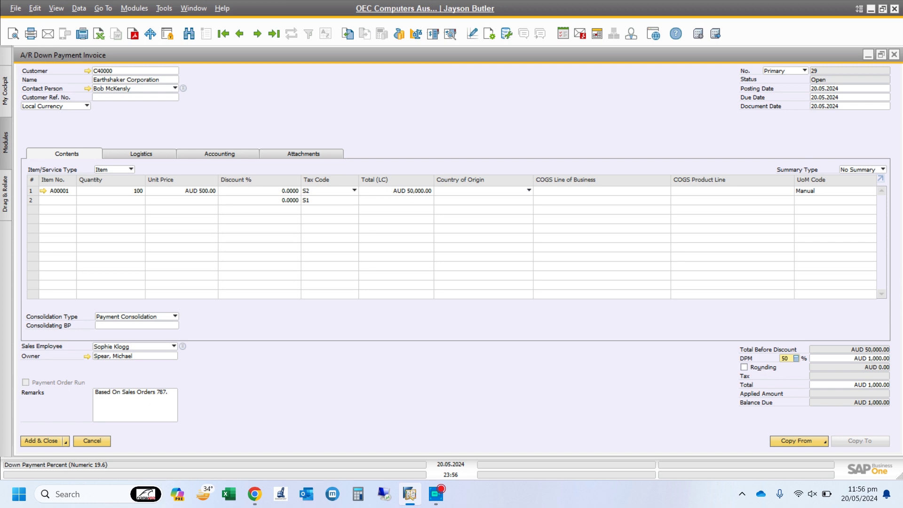
left_click(778, 446)
key("Tab")
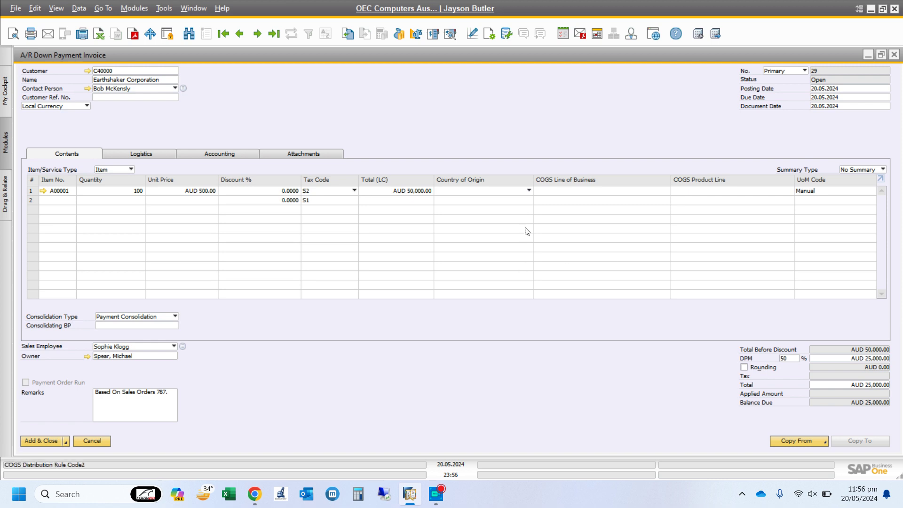
- Add the down payment invoice with the Add & New option and accept that it cannot be changed
left_click(66, 441)
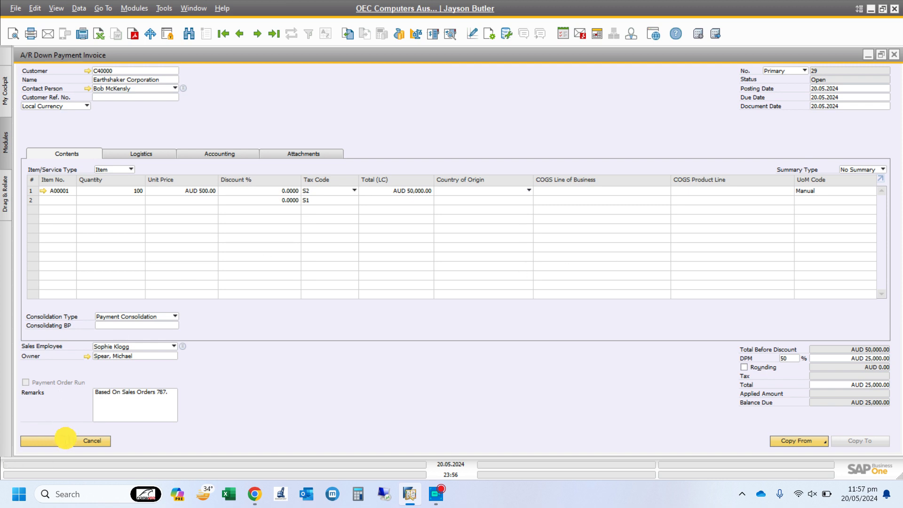
left_click(59, 412)
left_click(52, 441)
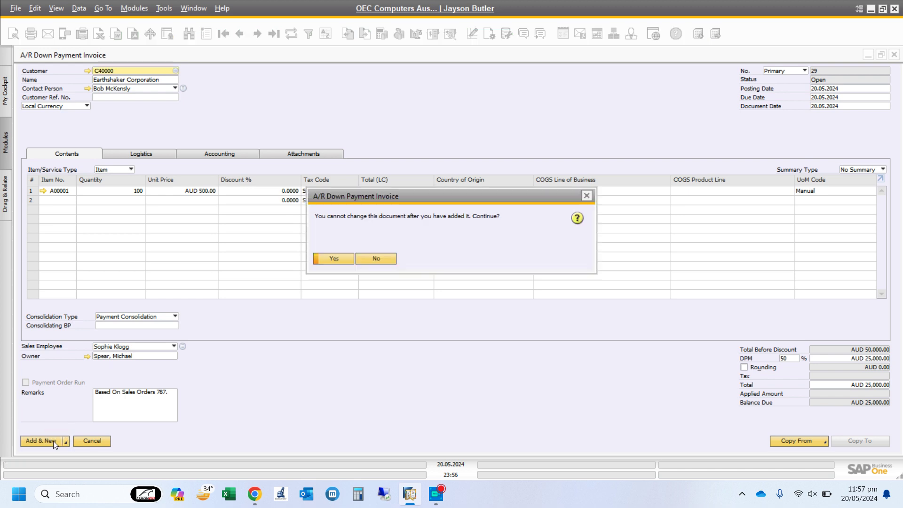
left_click(333, 258)
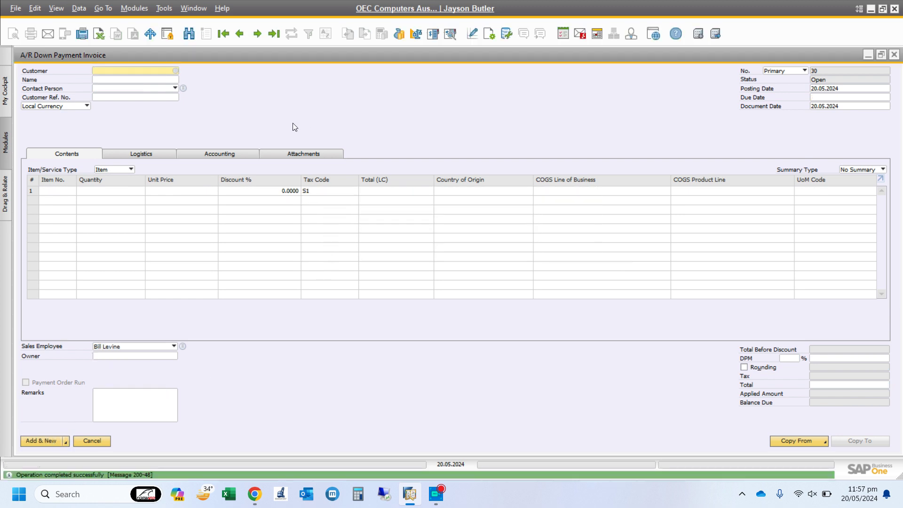
- Open the last down payment invoice, examine its journal entry, and close both windows
left_click(274, 33)
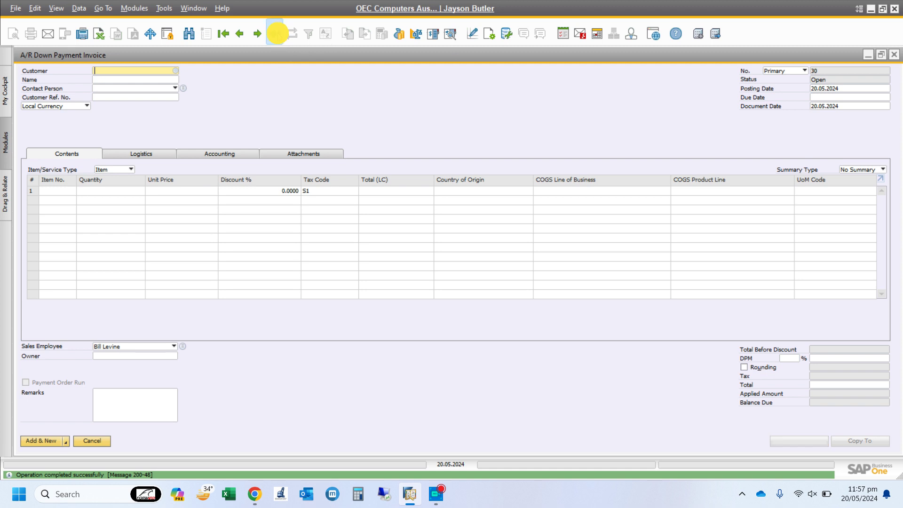
right_click(384, 113)
left_click(416, 212)
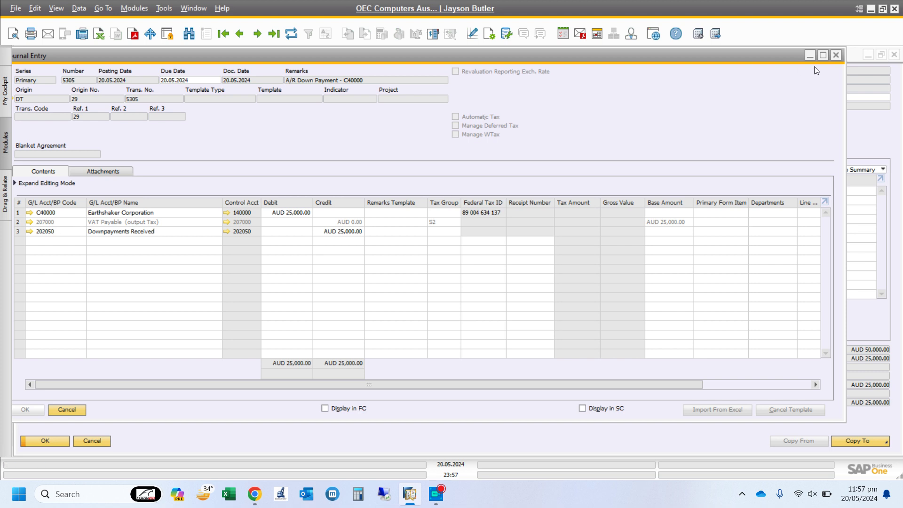
left_click(836, 55)
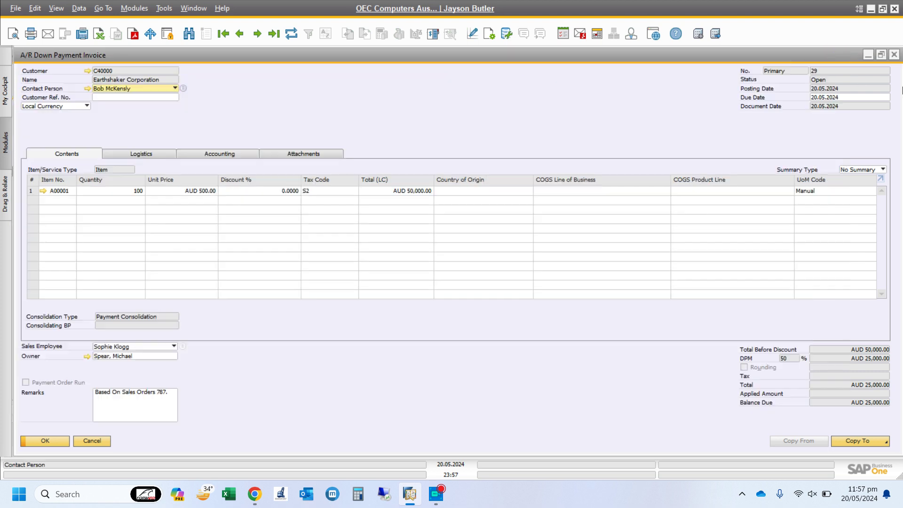
left_click(895, 54)
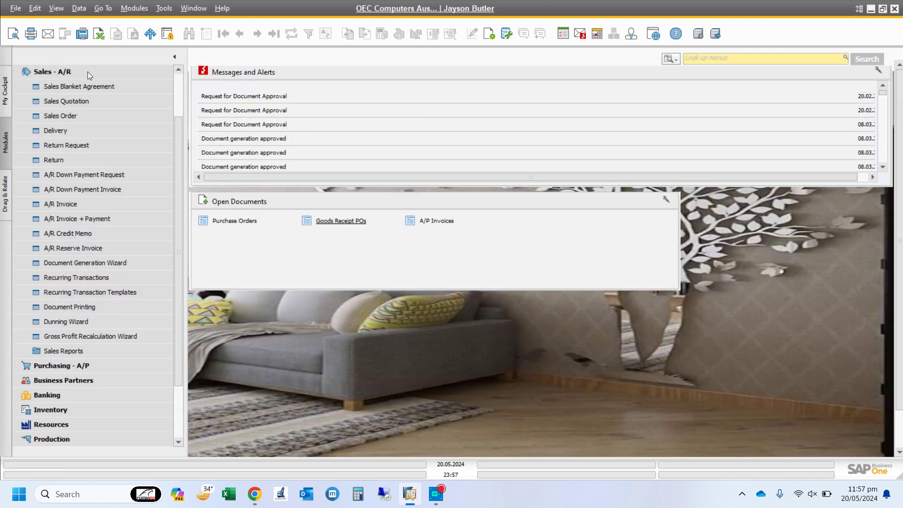
- Start an incoming payment receipt for Earthshaker Corporation and select its down payment invoice (DT) dated 20.05.2024 for payment
left_click(89, 71)
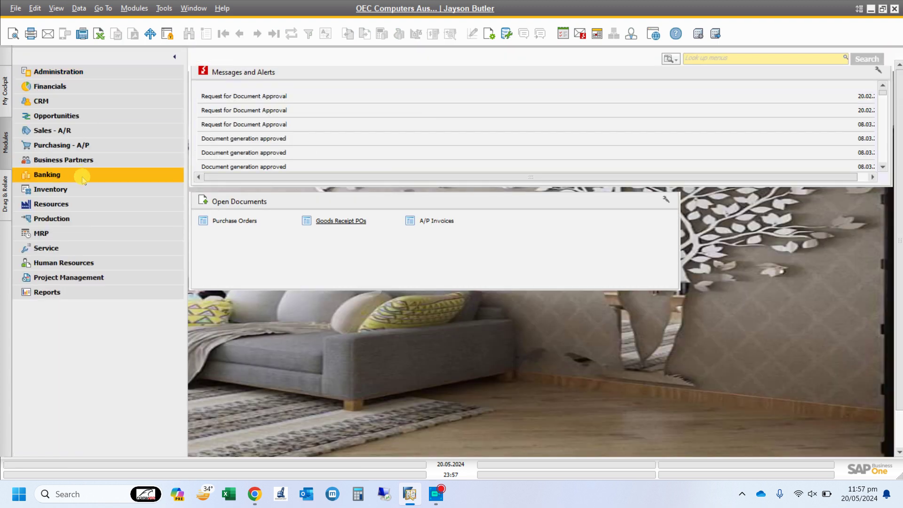
left_click(82, 175)
left_click(78, 190)
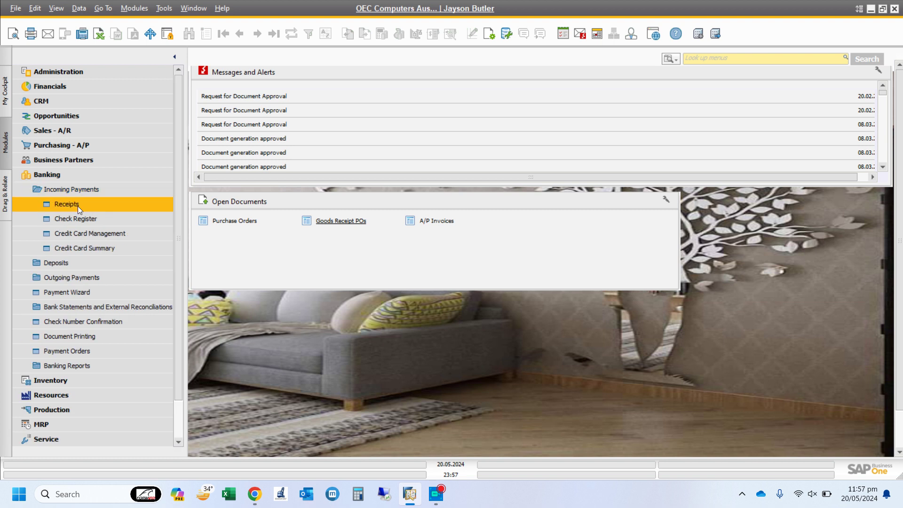
left_click(88, 201)
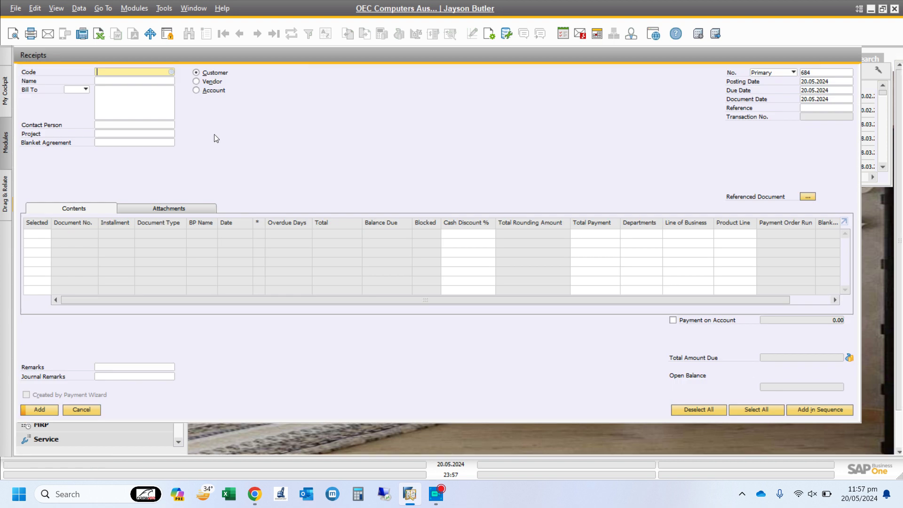
left_click(172, 72)
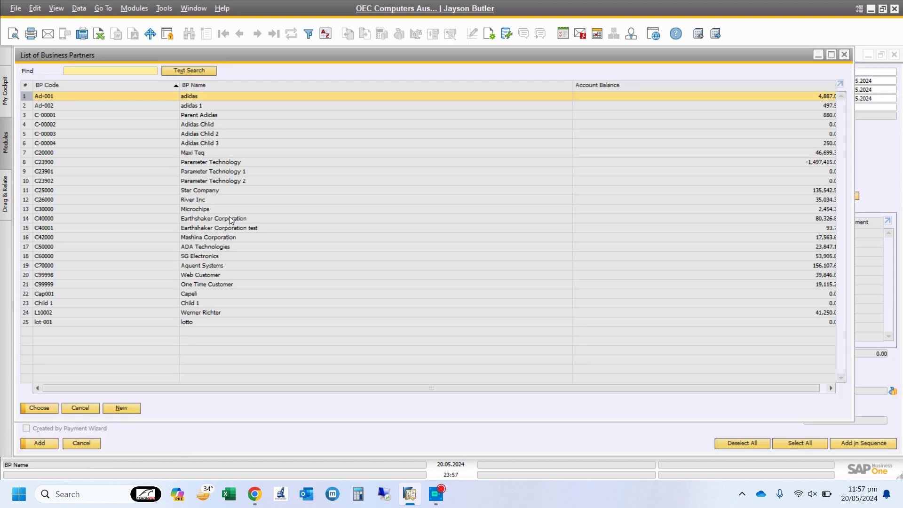
double_click(232, 218)
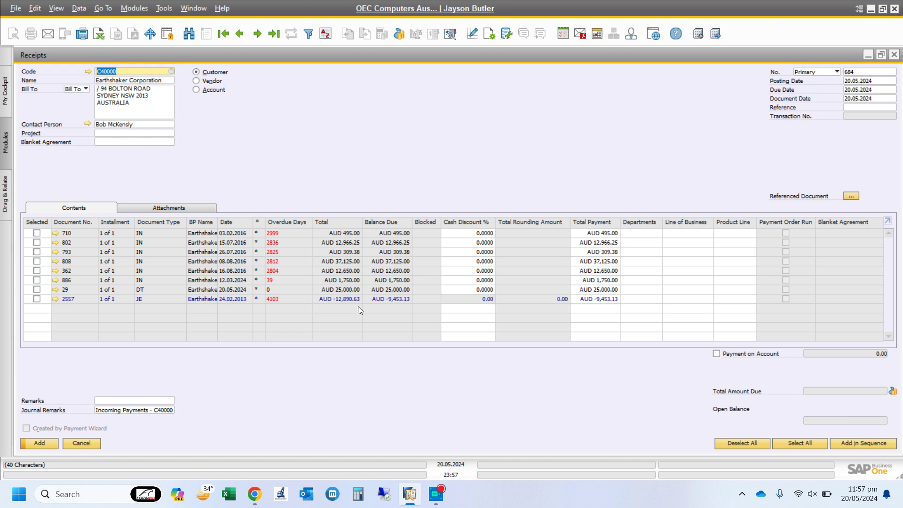
left_click(37, 289)
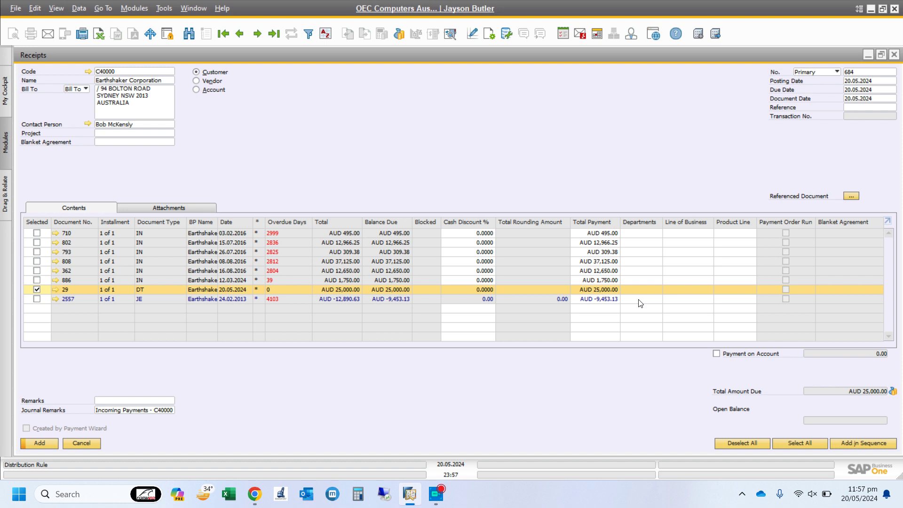
- Open the receipt's payment means and choose GBP Bank Account No. 1 as the bank transfer G/L account
left_click(893, 391)
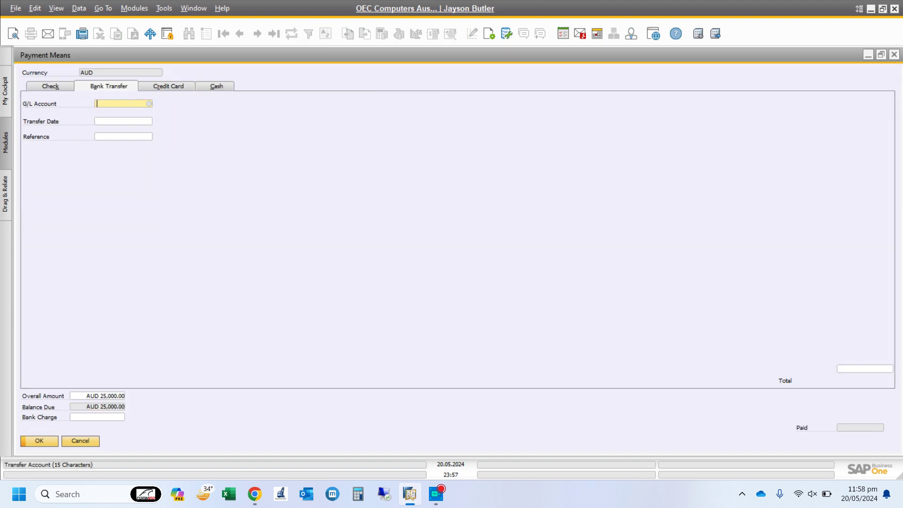
left_click(149, 104)
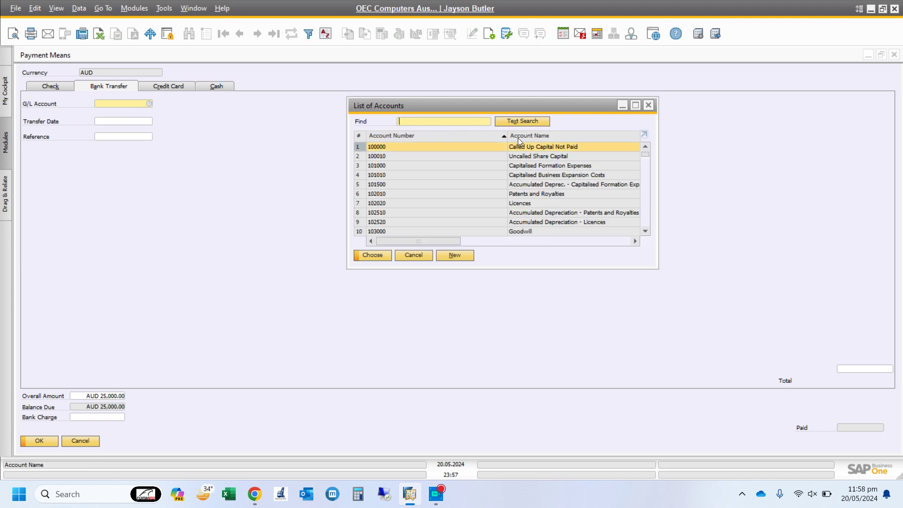
left_click(516, 137)
type("gb")
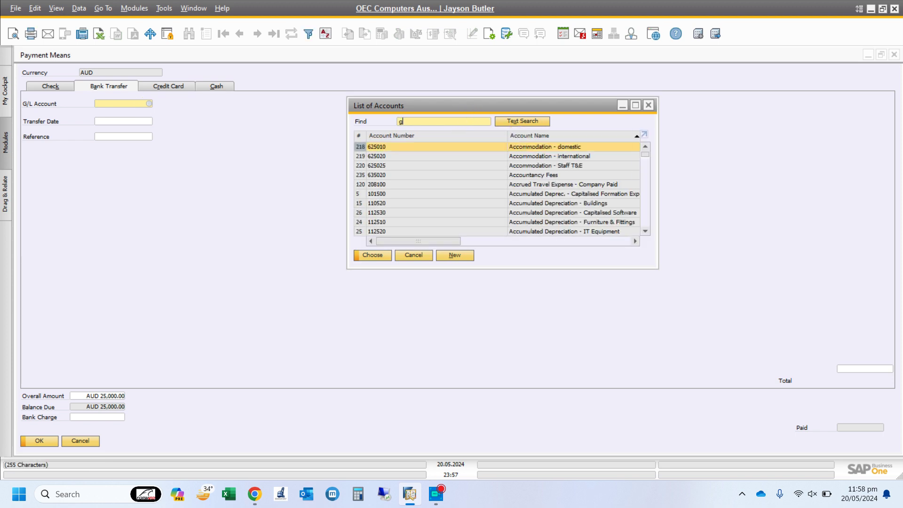
double_click(475, 145)
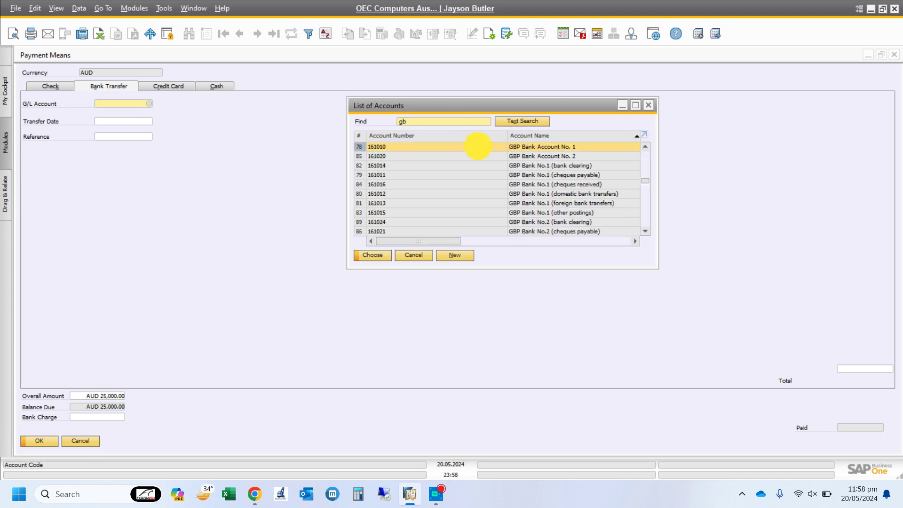
- Set the bank transfer date to 20.05.2024 and the reference to 14258
left_click(126, 121)
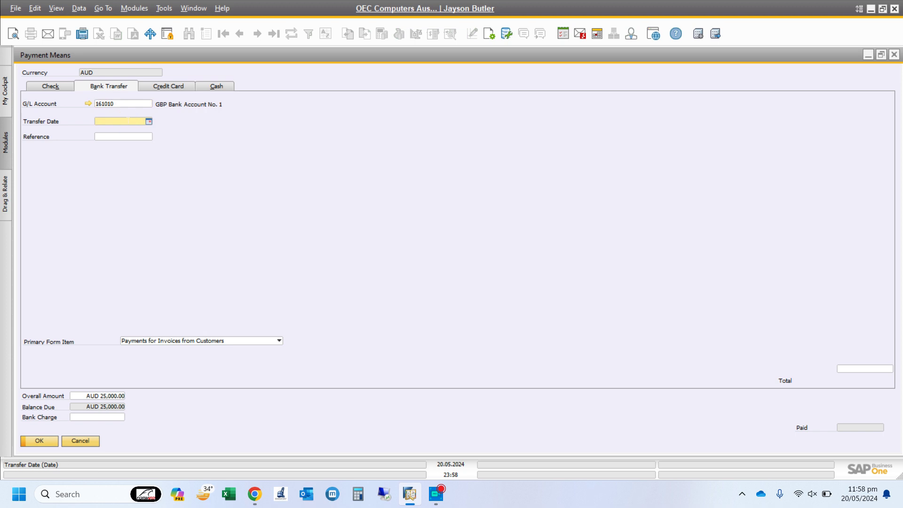
type("t")
key("Tab")
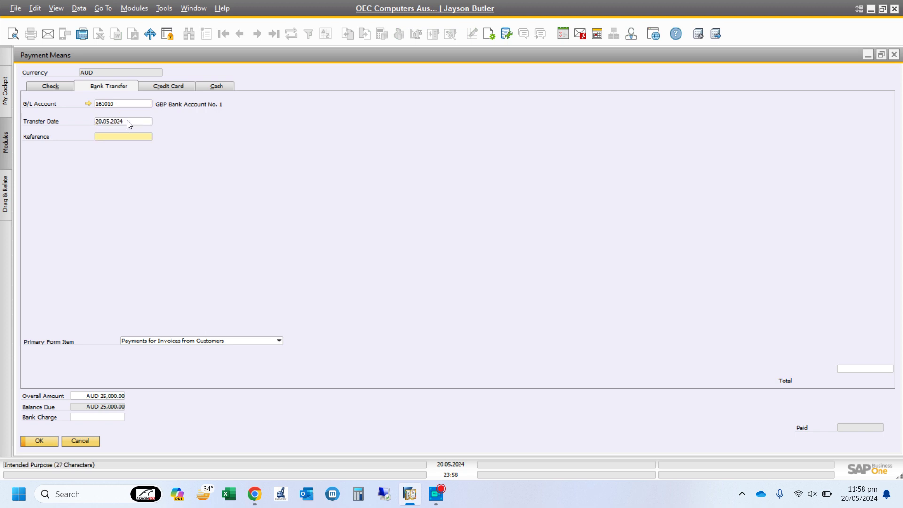
type("14258")
- Fill the transfer total with the full AUD 25,000.00 balance due, confirm the payment means, and add the receipt
left_click(864, 369)
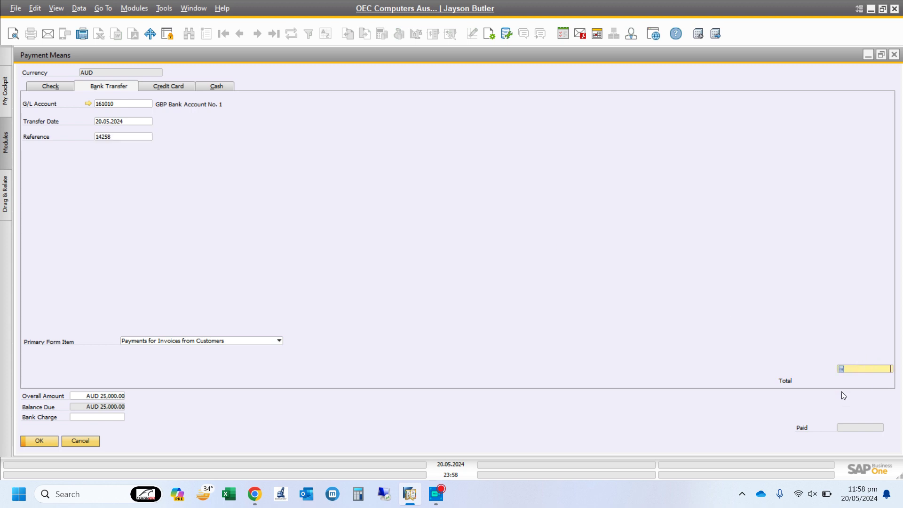
key("ctrl+b")
key("Tab")
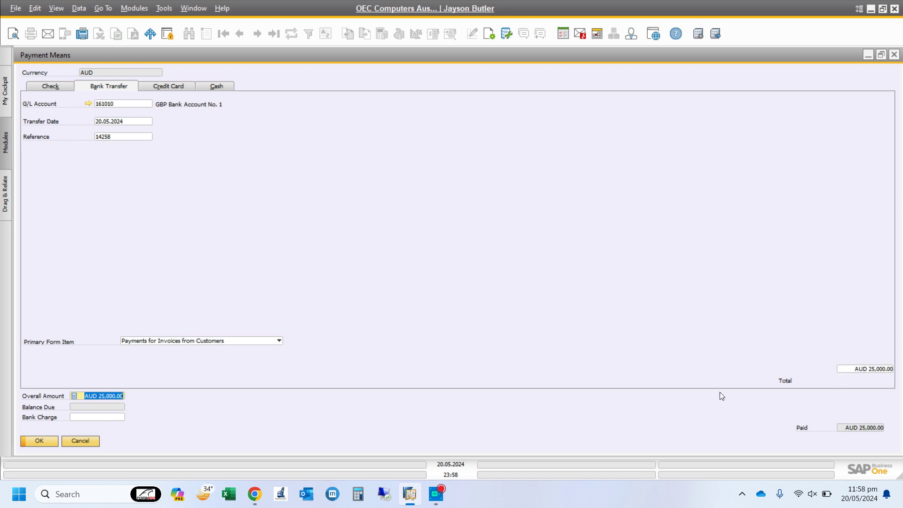
left_click(46, 439)
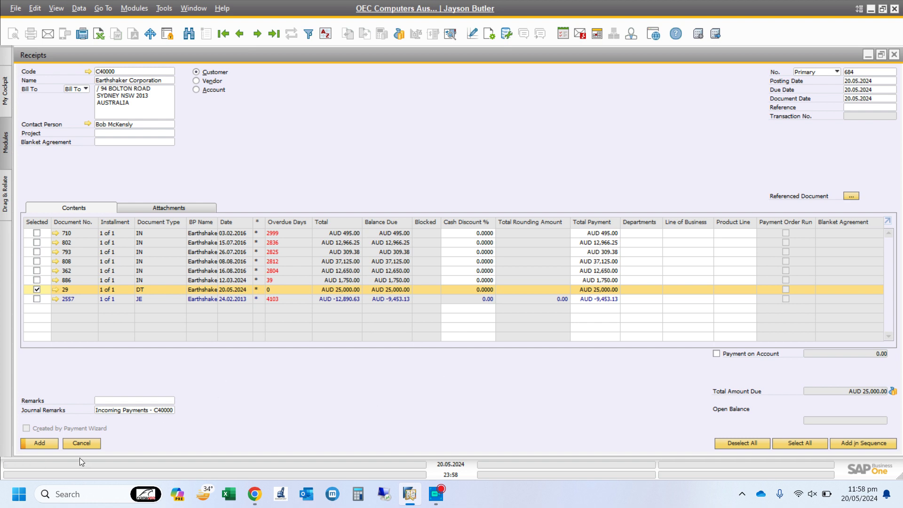
left_click(39, 442)
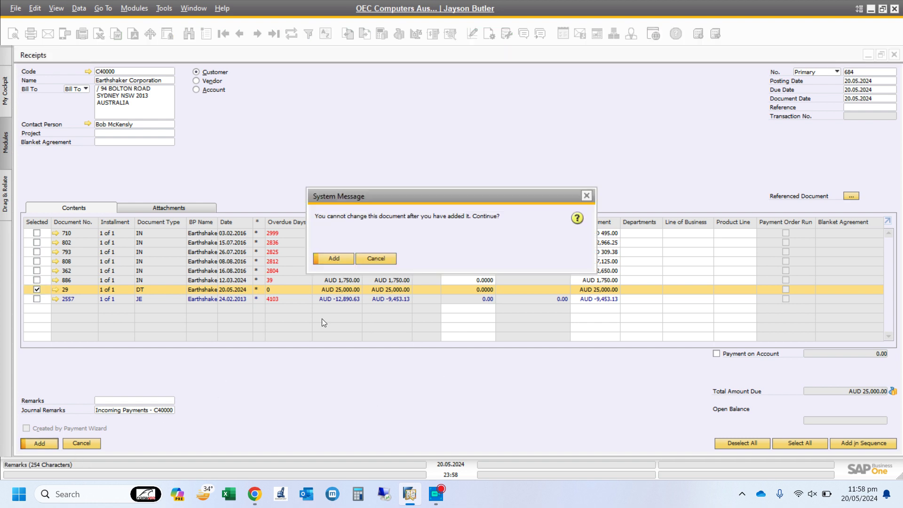
left_click(335, 257)
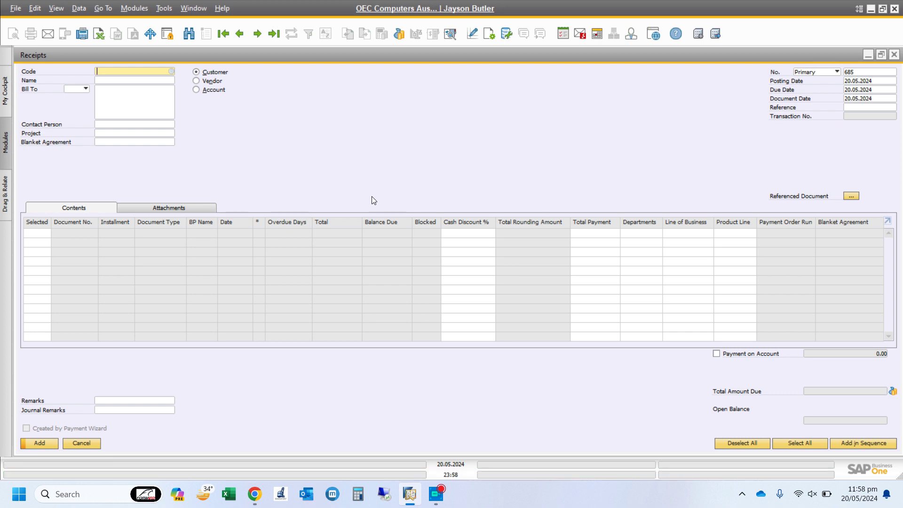
- Open the last receipt, examine its journal entry, and close both windows
left_click(275, 34)
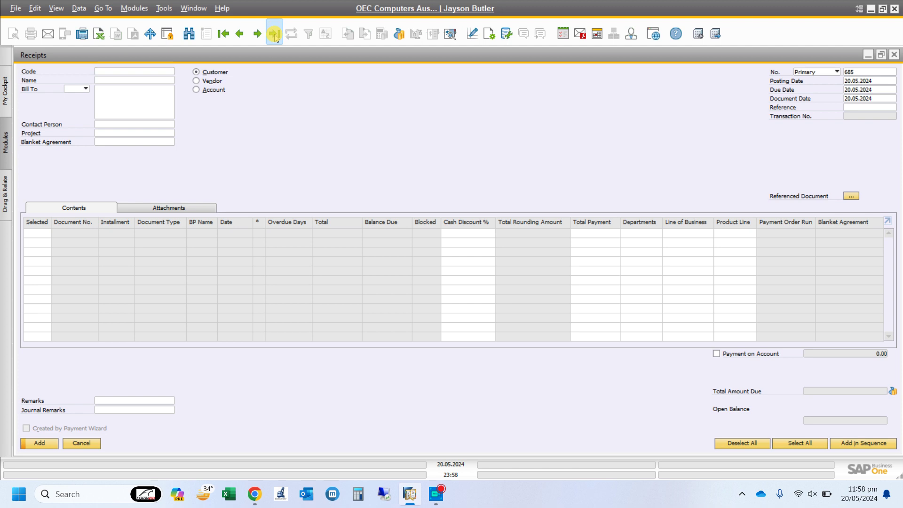
right_click(351, 108)
left_click(382, 167)
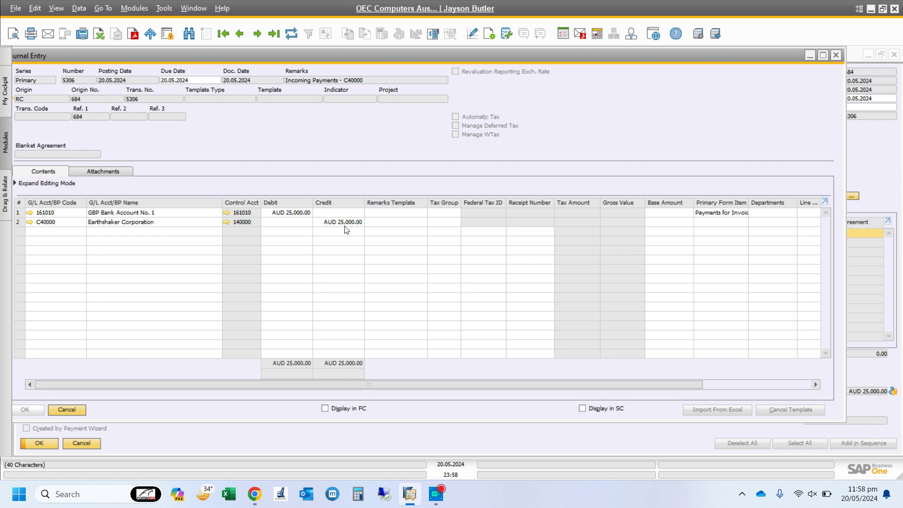
left_click(836, 55)
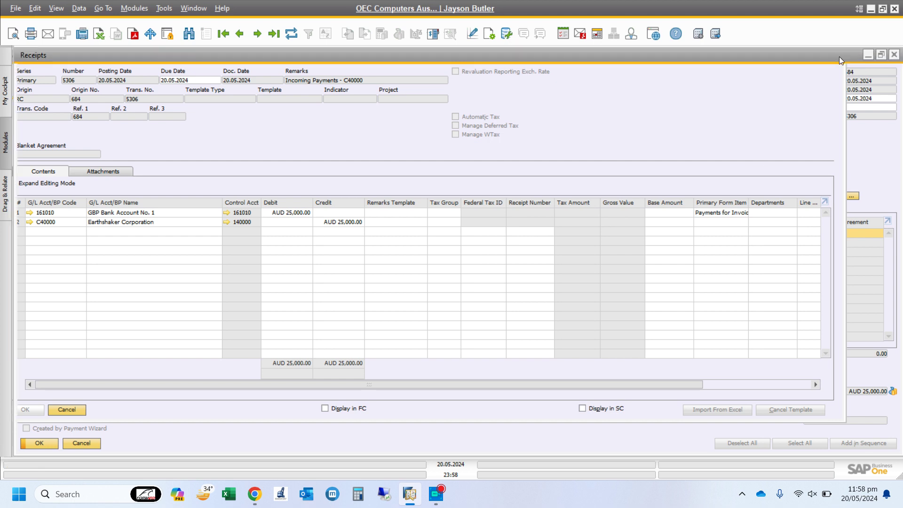
left_click(890, 55)
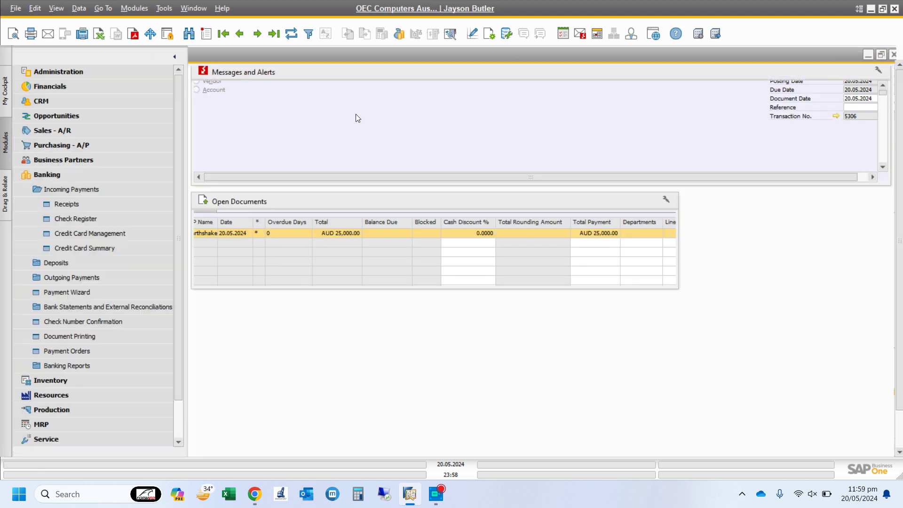
- Start a new sales delivery with Earthshaker Corporation as the customer
left_click(24, 175)
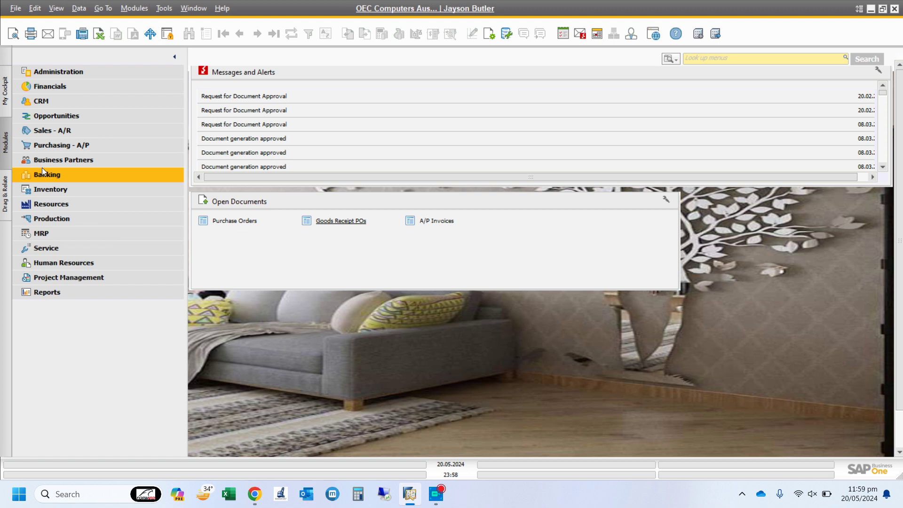
left_click(55, 131)
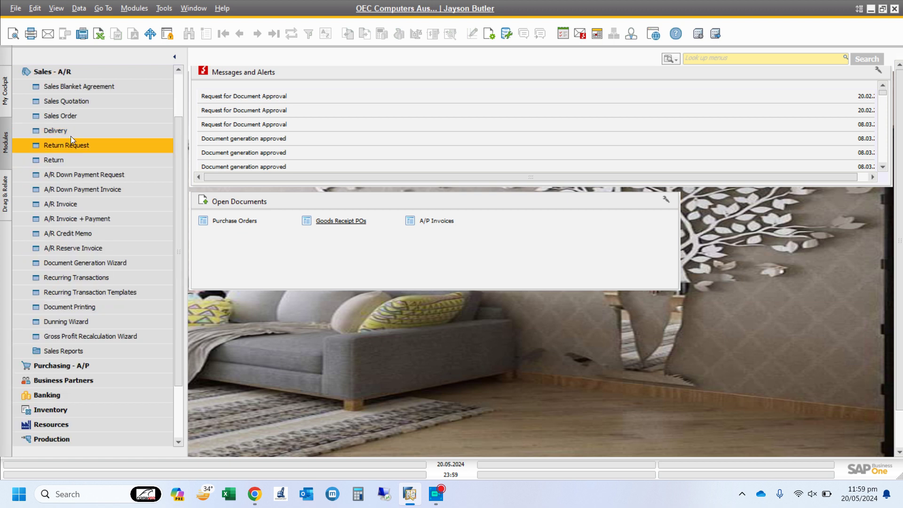
left_click(70, 128)
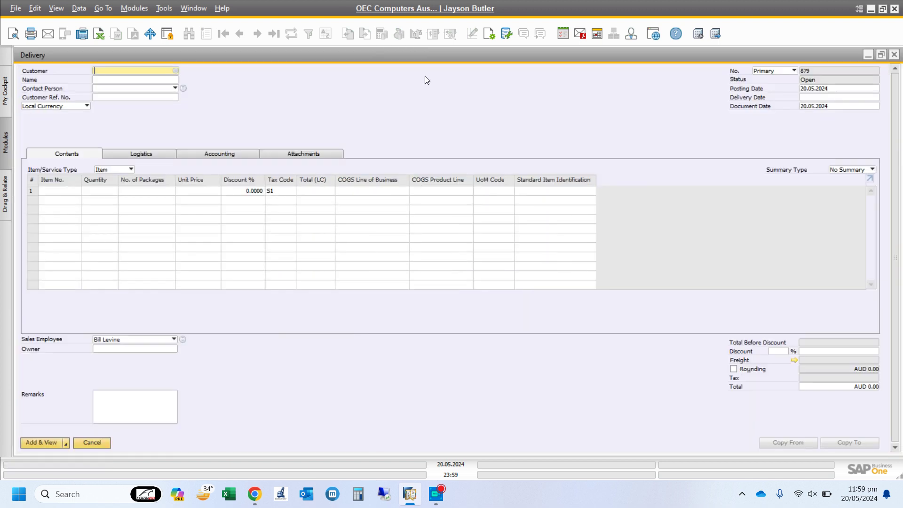
left_click(176, 71)
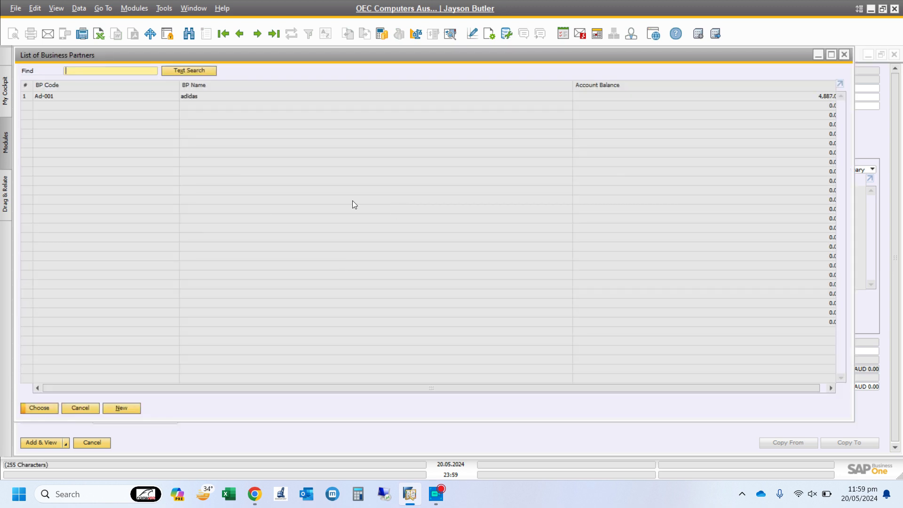
left_click(214, 217)
double_click(214, 217)
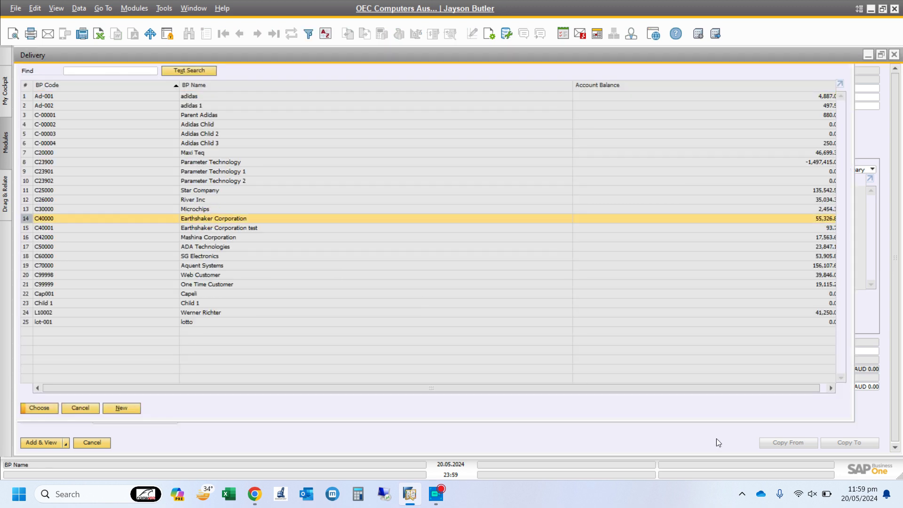
- Copy the last listed sales order into the delivery, using the base document's exchange rates and drawing all data
left_click(800, 443)
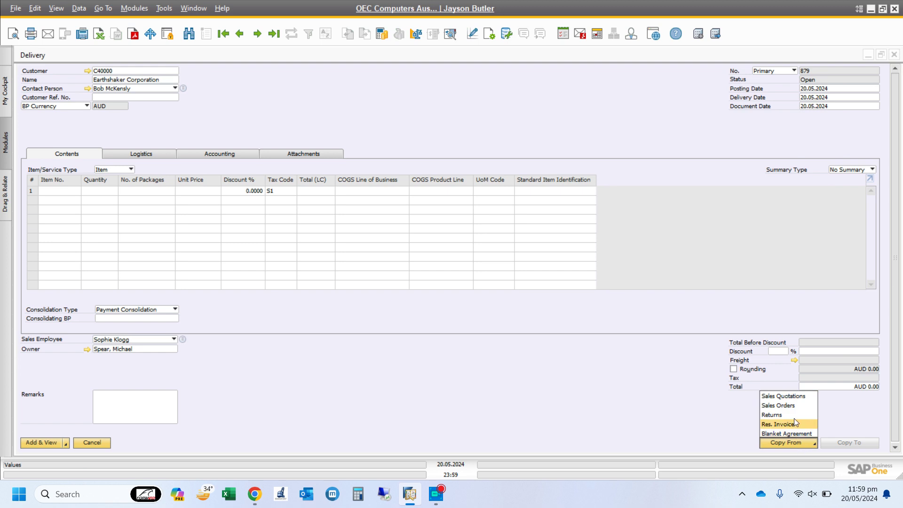
left_click(790, 405)
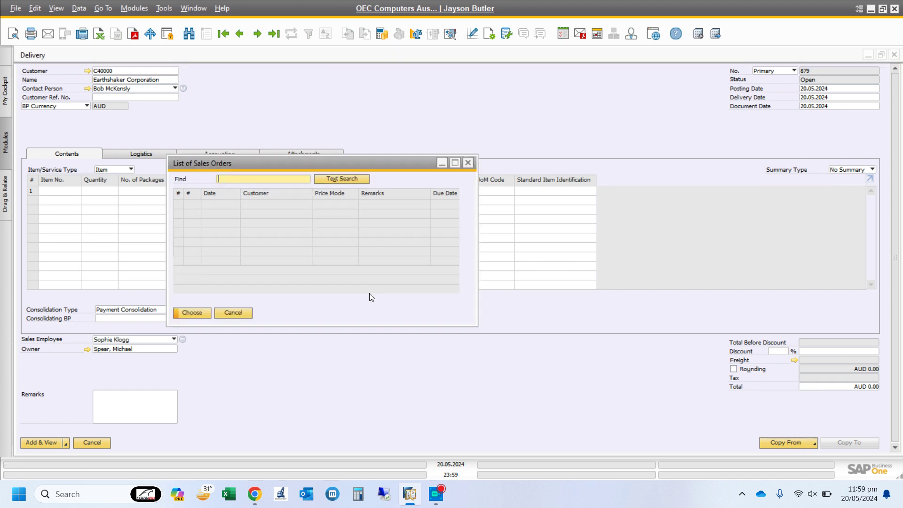
double_click(271, 262)
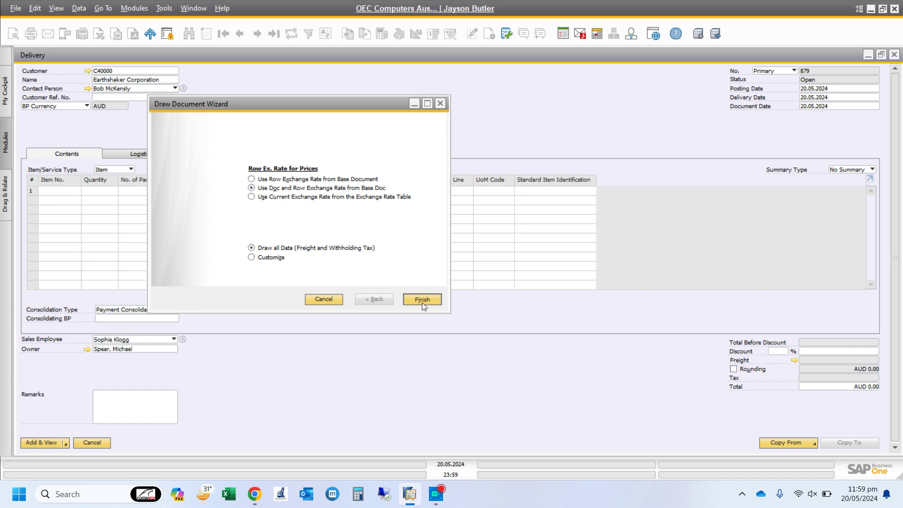
left_click(422, 303)
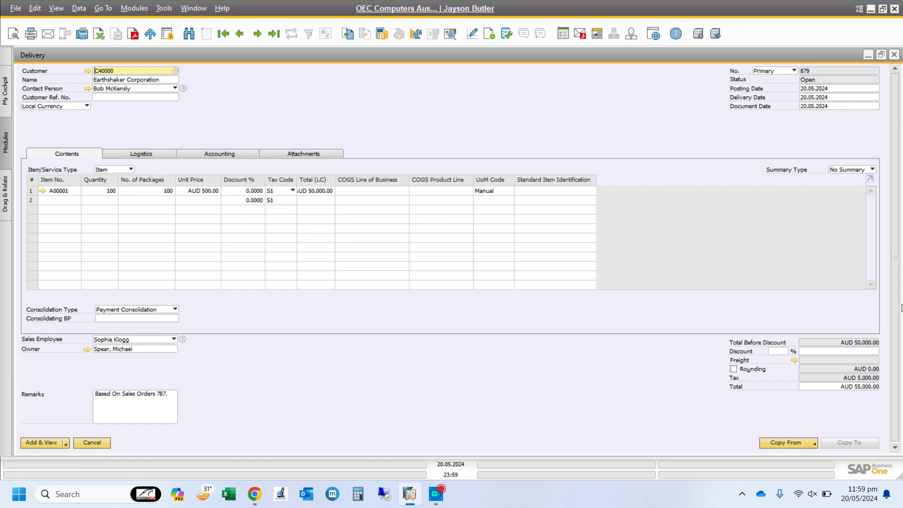
- Set the item line's tax code to S2, add the delivery with Add & View, and close it
left_click(293, 190)
left_click(297, 219)
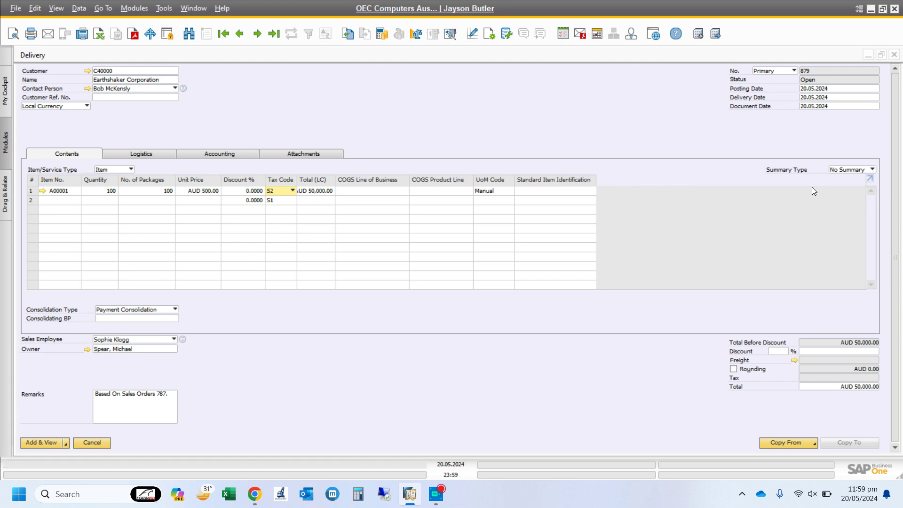
left_click(51, 443)
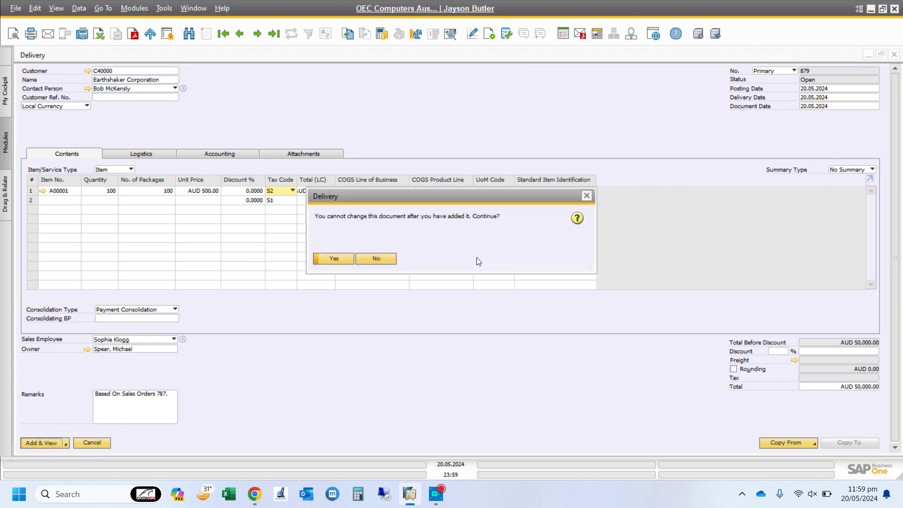
left_click(334, 259)
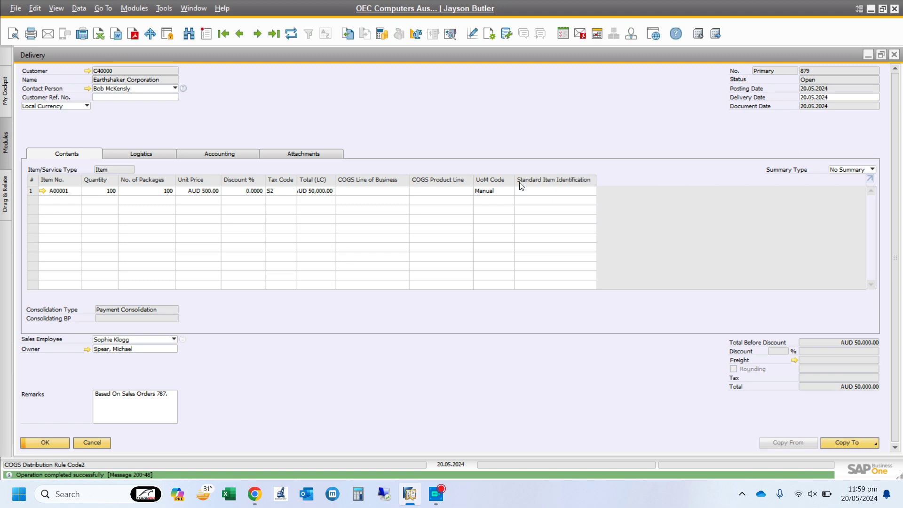
left_click(895, 55)
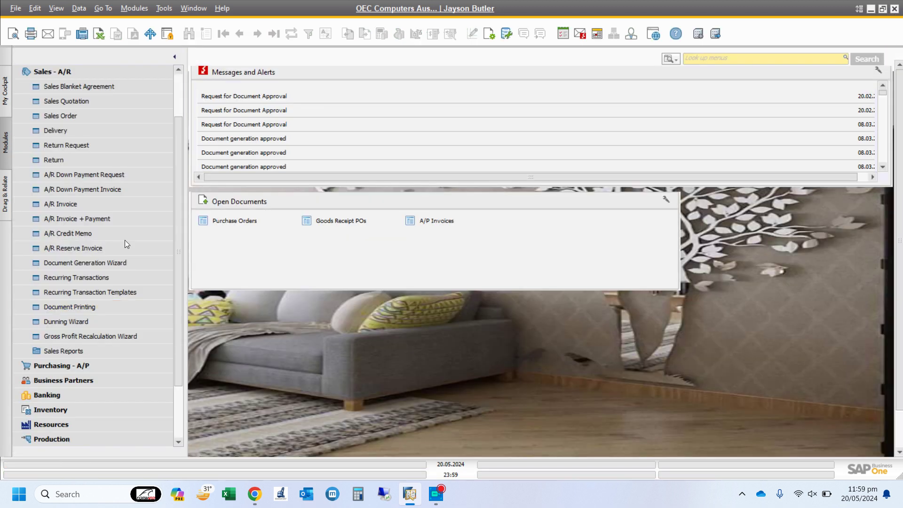
- Start a new A/R invoice with Earthshaker Corporation as the customer
left_click(119, 209)
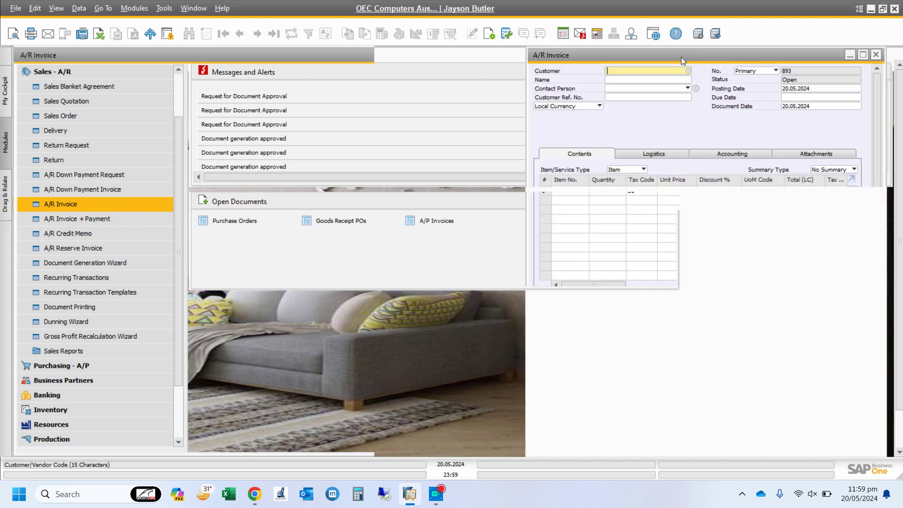
double_click(531, 55)
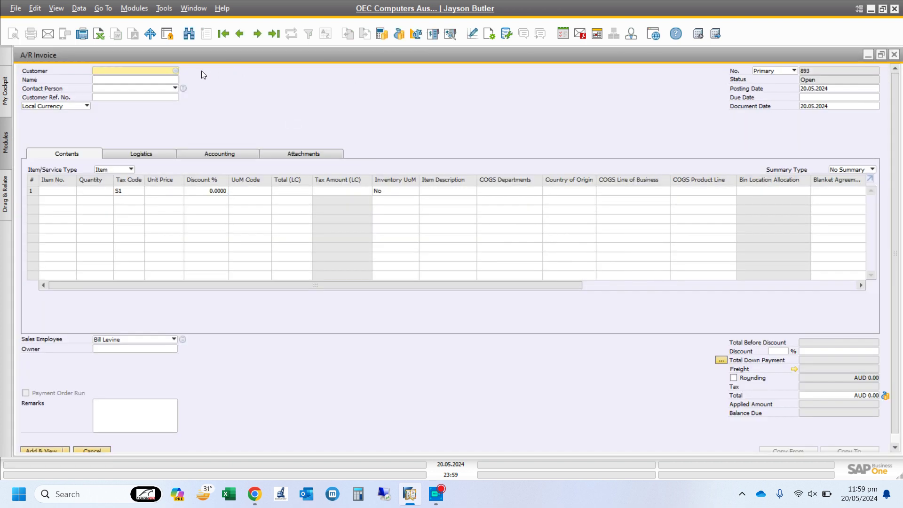
left_click(174, 72)
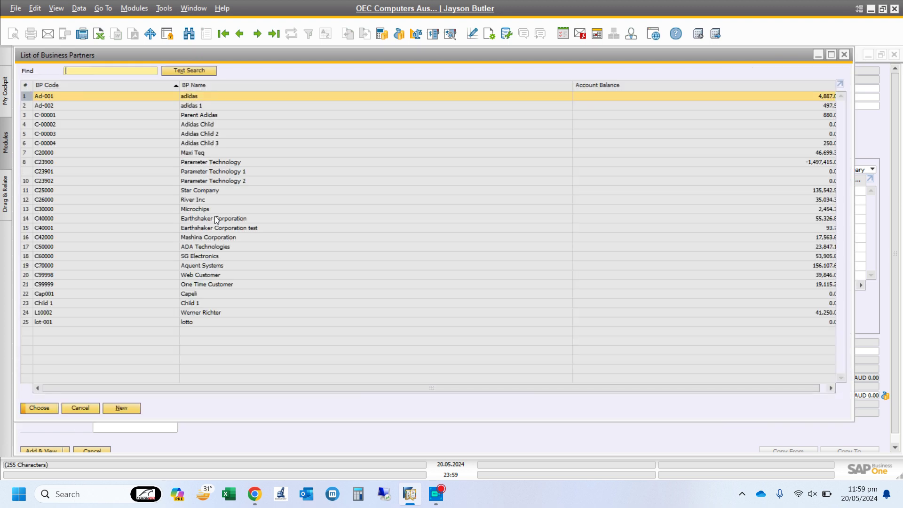
left_click(213, 215)
double_click(213, 215)
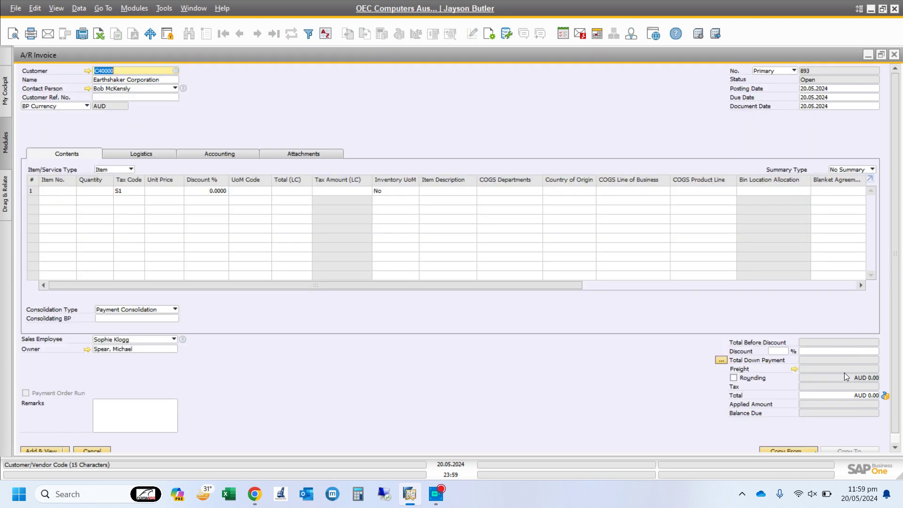
- Copy the last listed delivery for Earthshaker Corporation into the A/R invoice
scroll(884, 414, "down", 1)
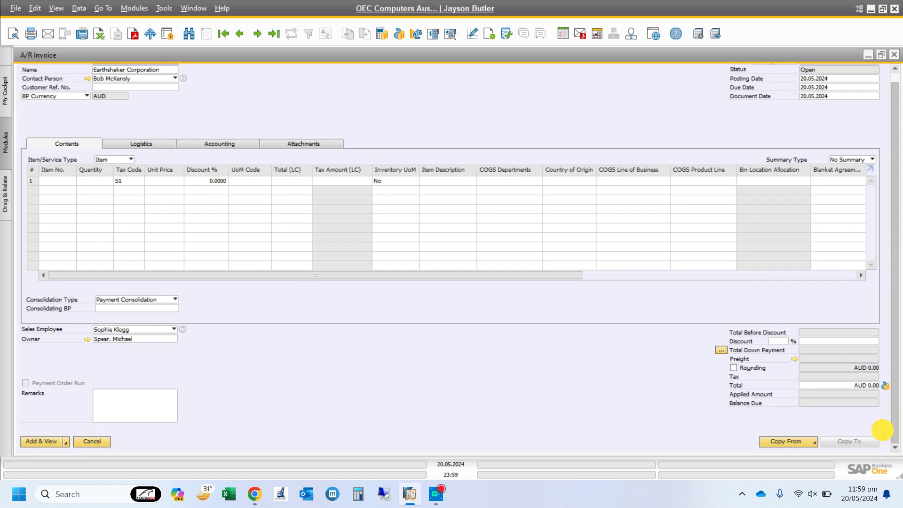
left_click(799, 442)
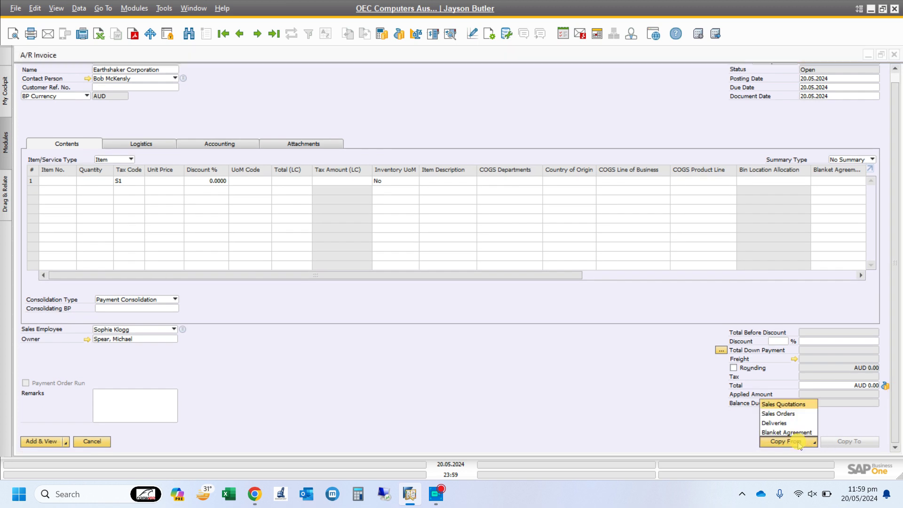
left_click(794, 423)
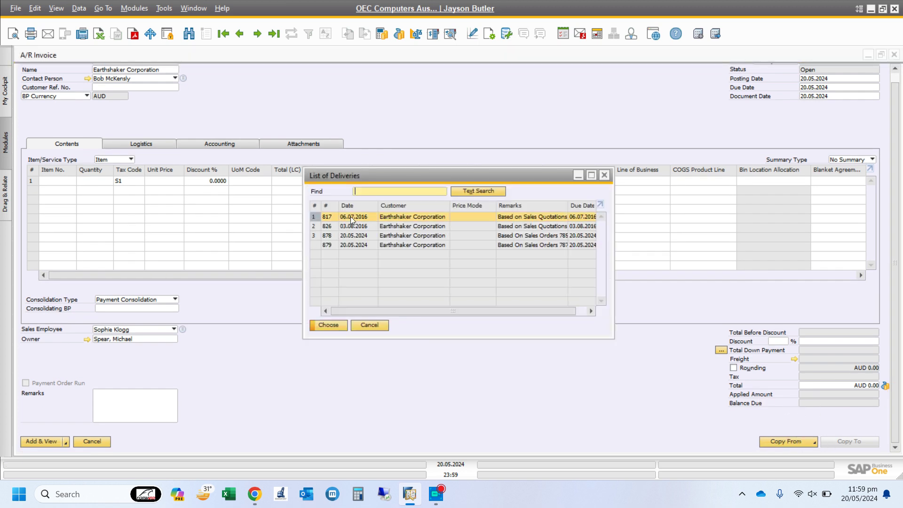
double_click(410, 245)
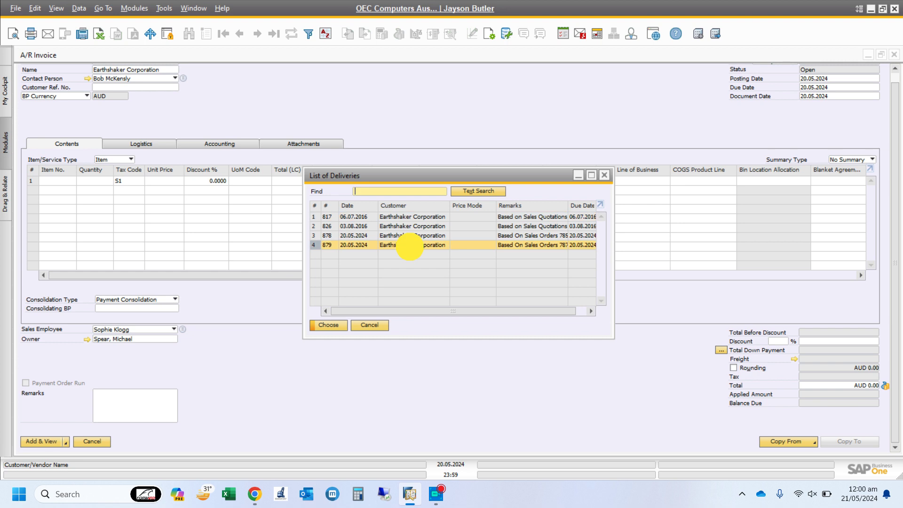
left_click(422, 299)
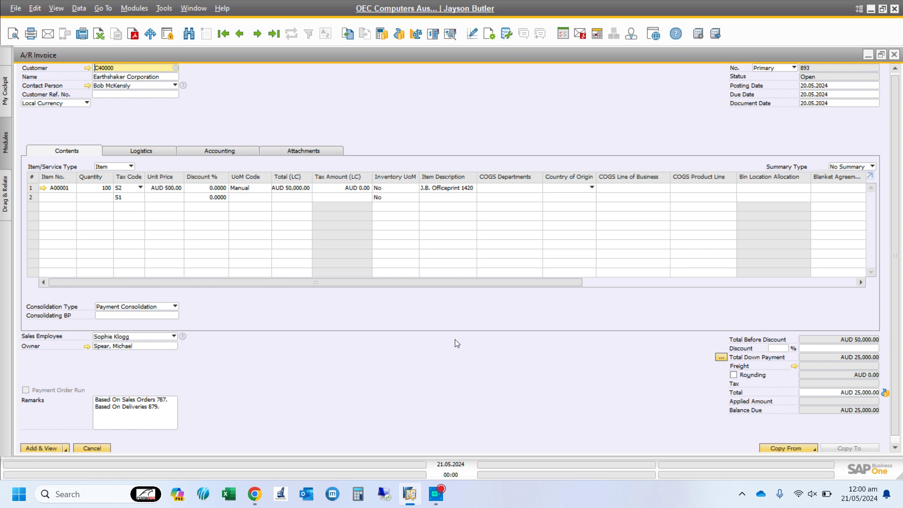
- Add the A/R invoice with Add & View, keeping its 20.05.2024 posting date
left_click(46, 447)
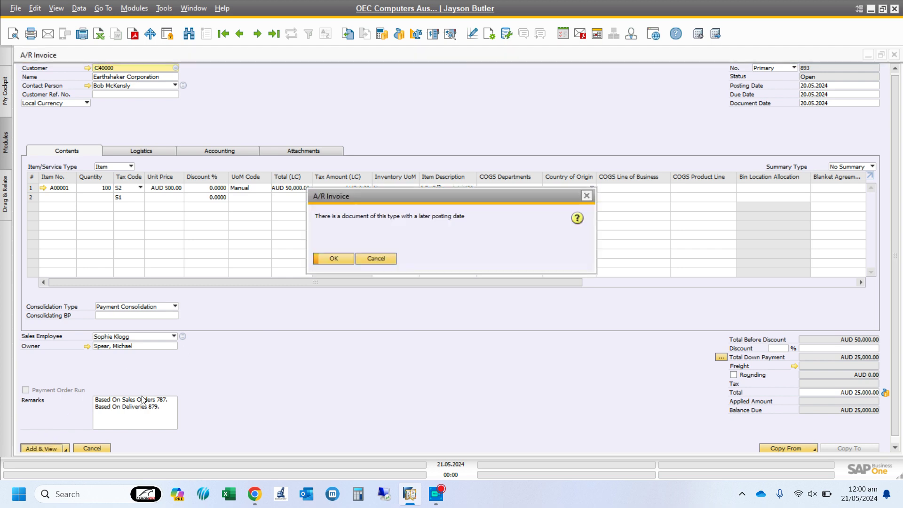
left_click(342, 257)
left_click(340, 258)
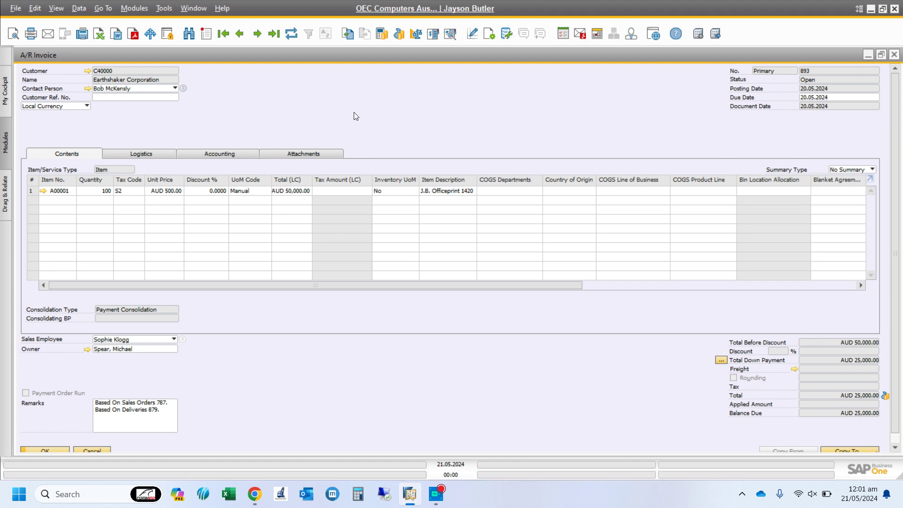
- Examine the added A/R invoice's journal entry, and close both the entry and the invoice
right_click(354, 100)
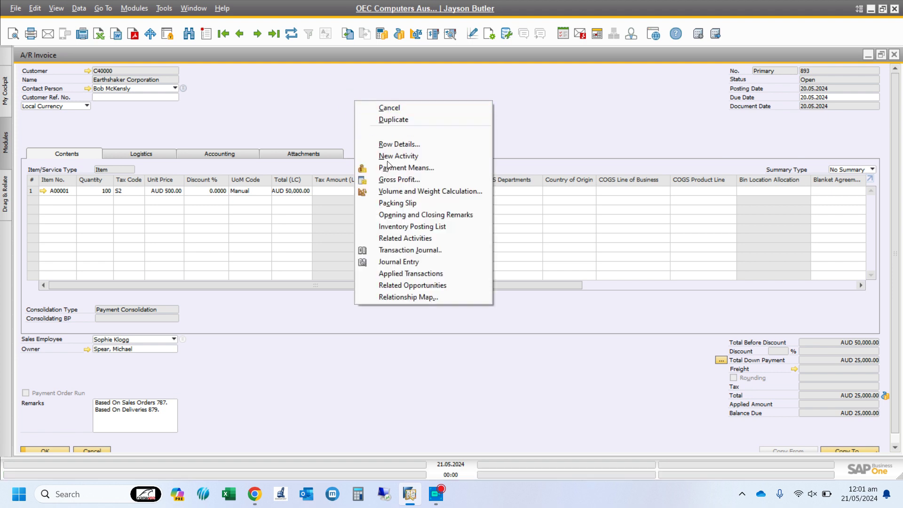
left_click(406, 262)
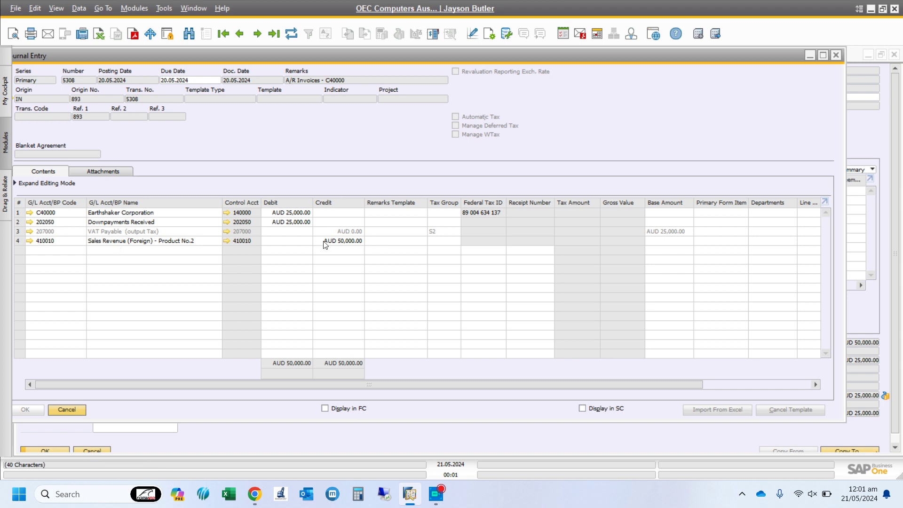
left_click(835, 55)
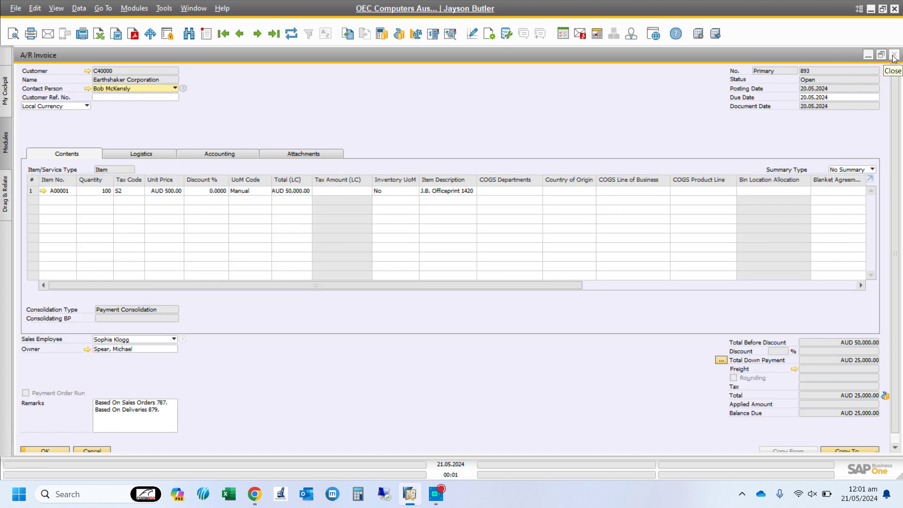
left_click(894, 58)
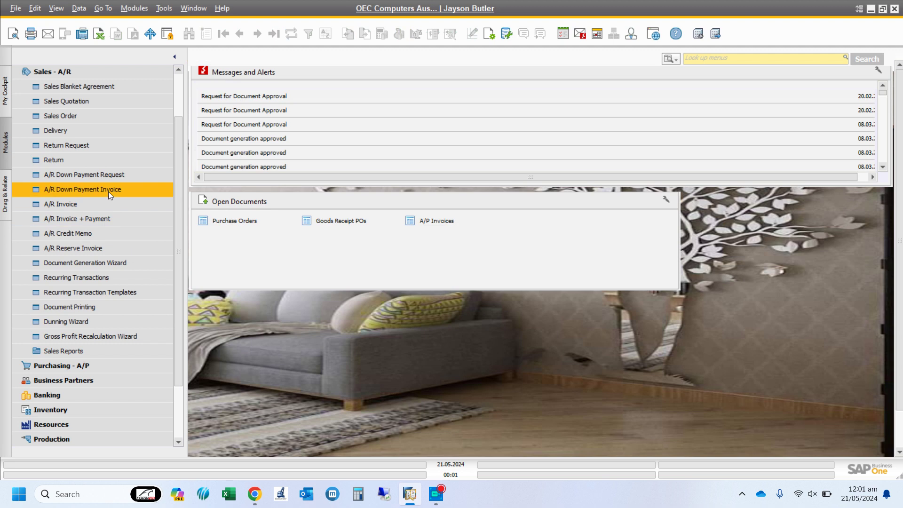
- Start a new incoming payment receipt with Earthshaker Corporation as the customer
left_click(96, 71)
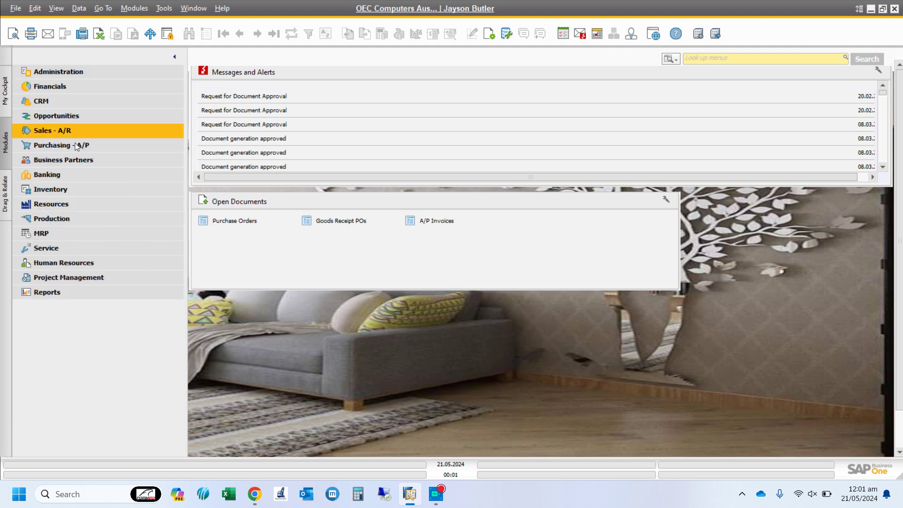
left_click(68, 170)
left_click(70, 188)
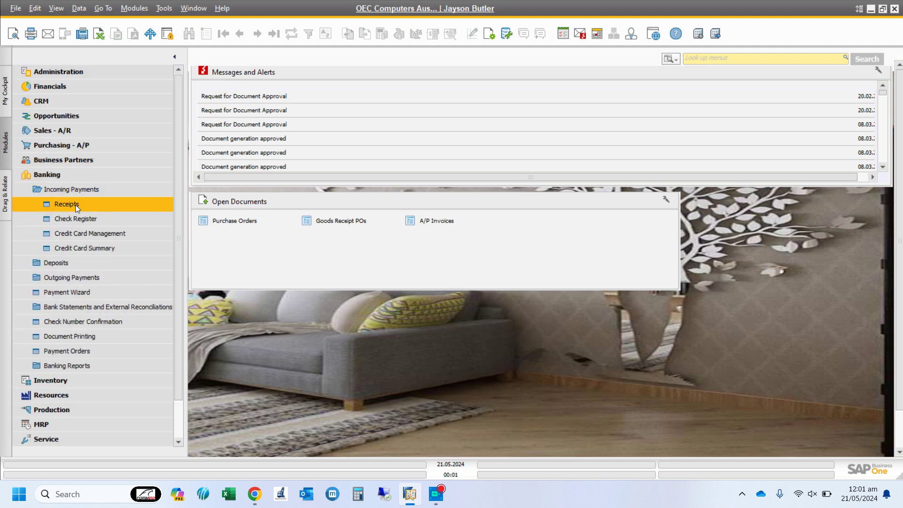
left_click(74, 207)
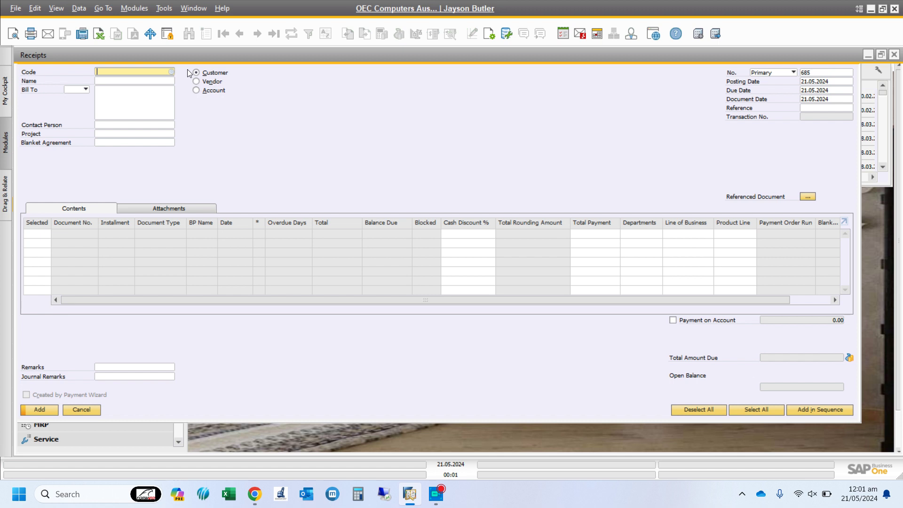
left_click(171, 71)
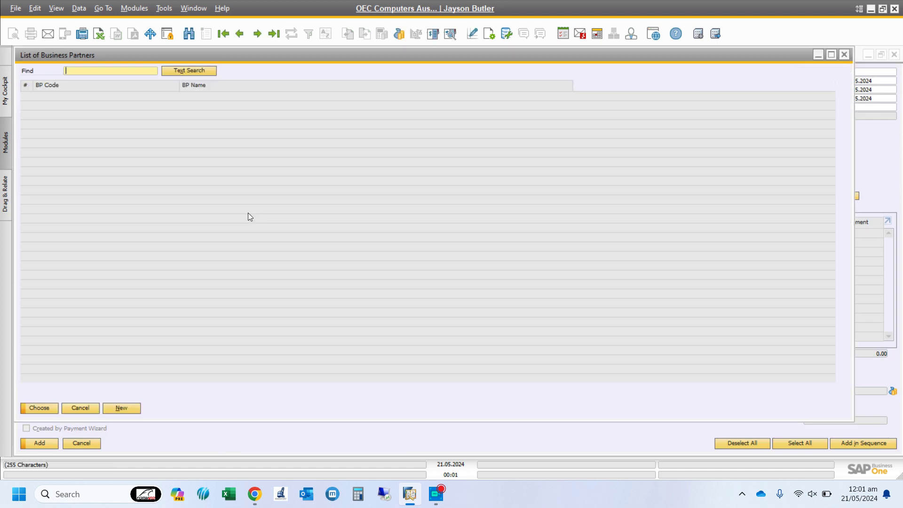
left_click(221, 218)
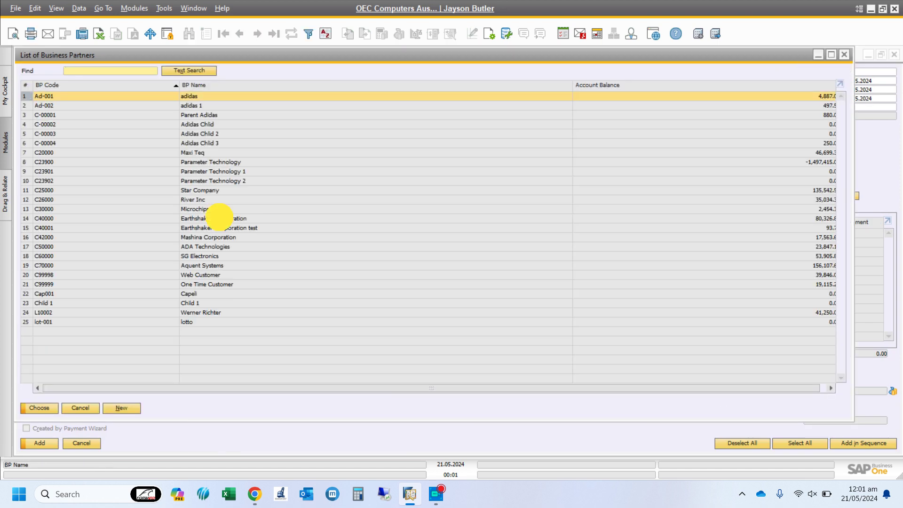
double_click(221, 218)
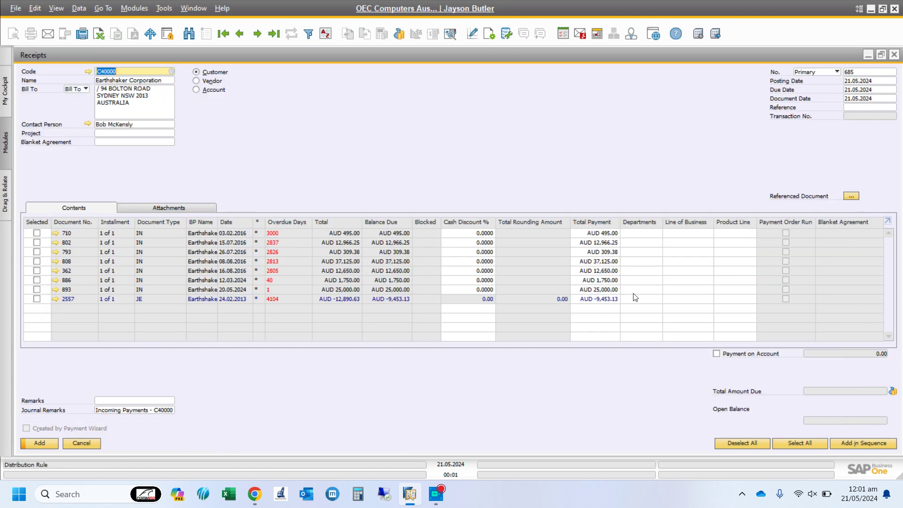
- Select the invoice dated 20.05.2024 for payment and set the bank transfer's G/L account to GBP Bank Account No. 1
left_click(36, 289)
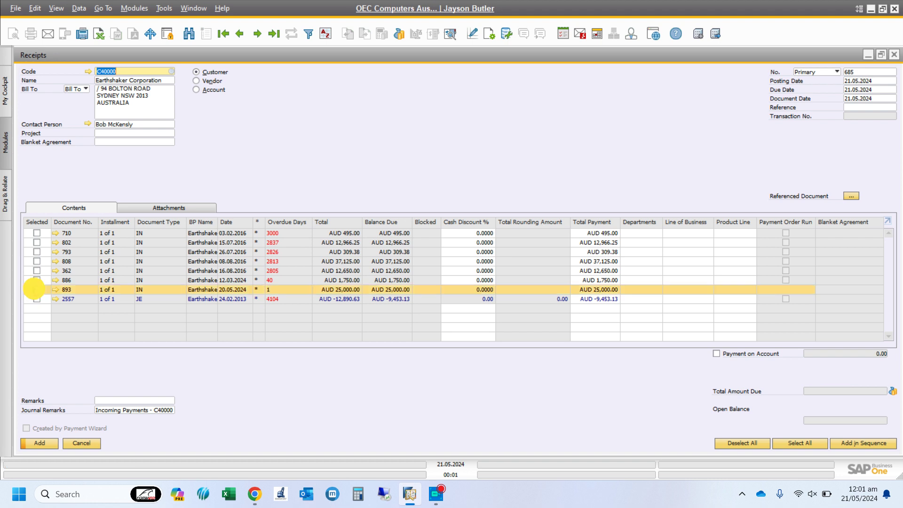
left_click(892, 391)
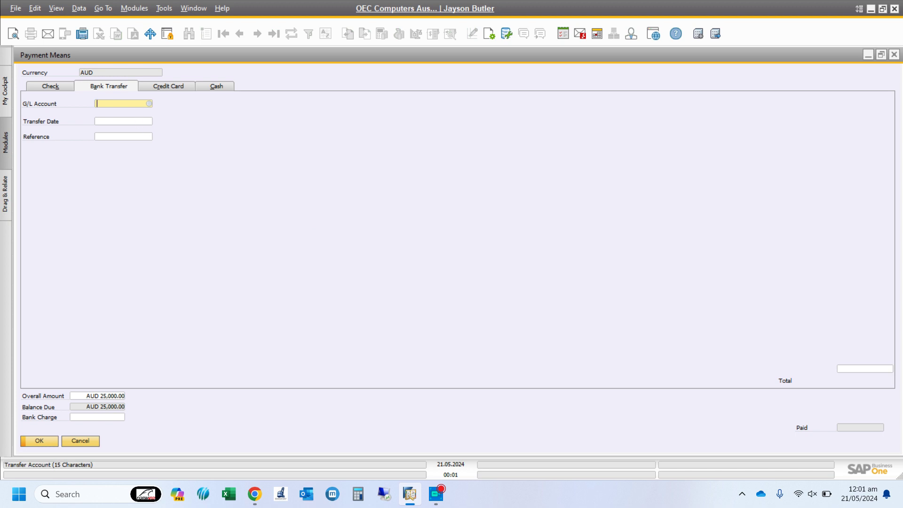
left_click(144, 105)
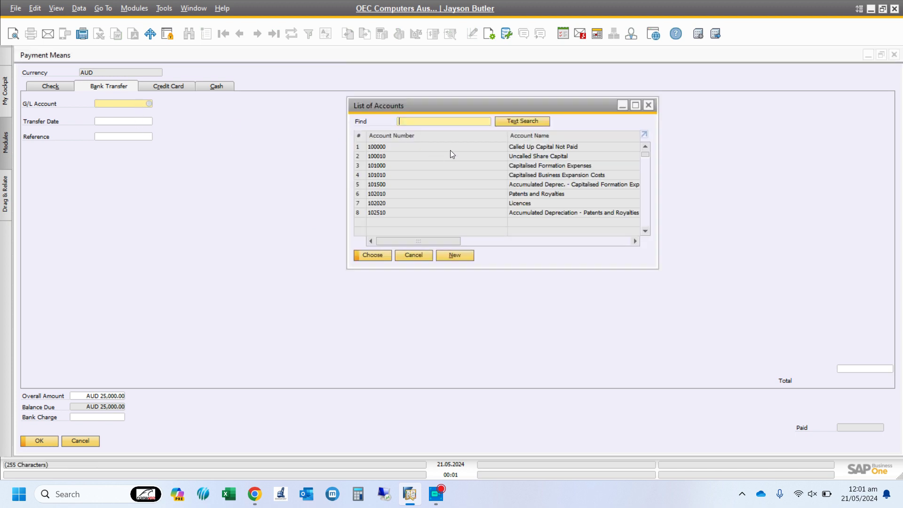
left_click(519, 137)
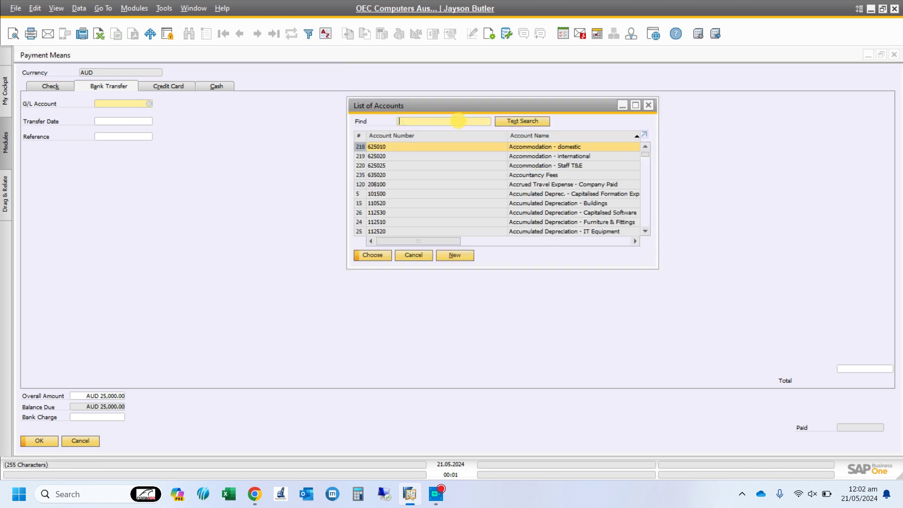
type("gb")
double_click(481, 147)
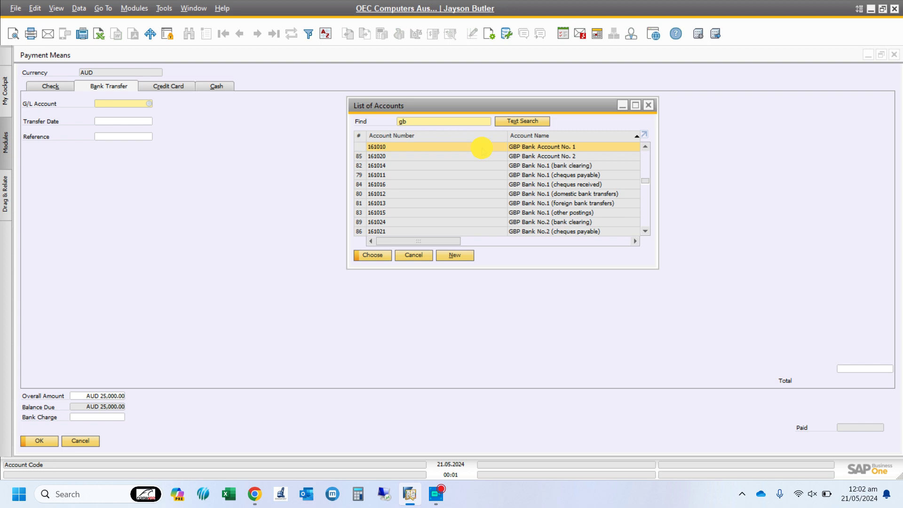
- Enter transfer date 21.05.2024, reference 142587 and the full balance of AUD 25,000.00 for the bank transfer
left_click(137, 122)
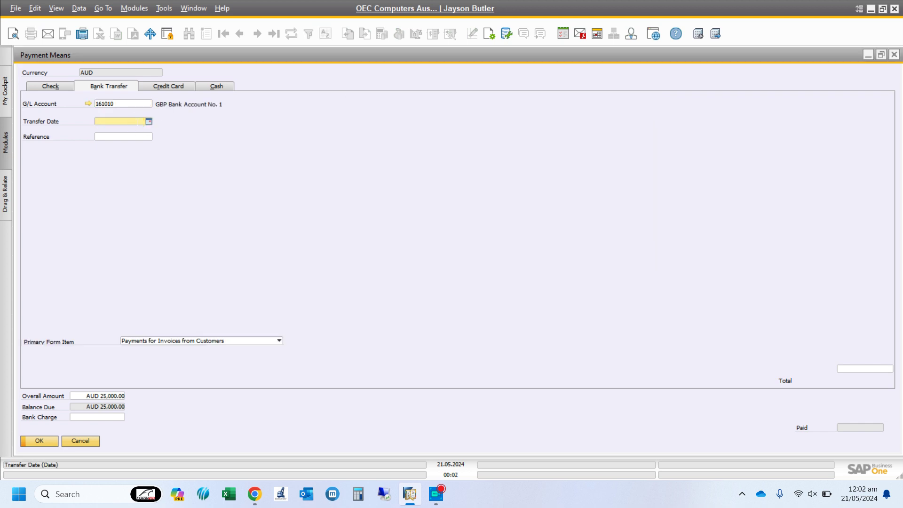
key("Tab")
type("142587")
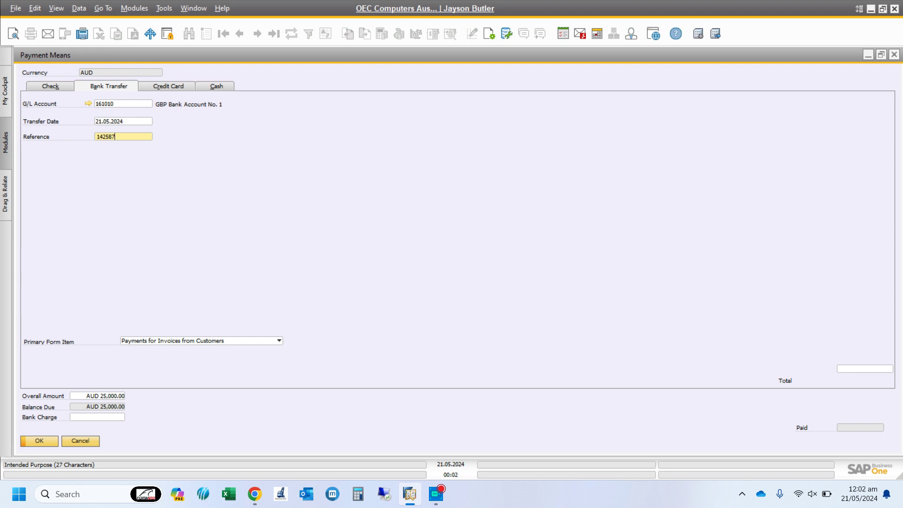
key("Tab")
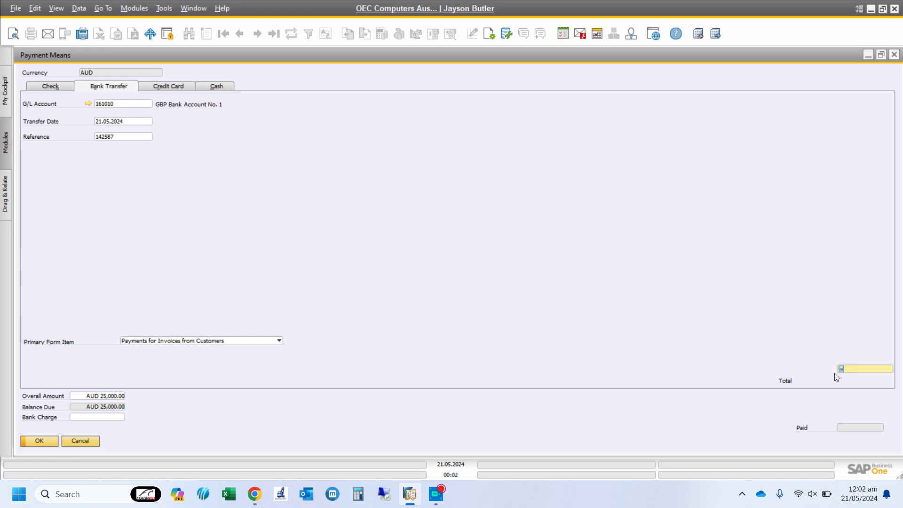
key("ctrl+b")
key("Tab")
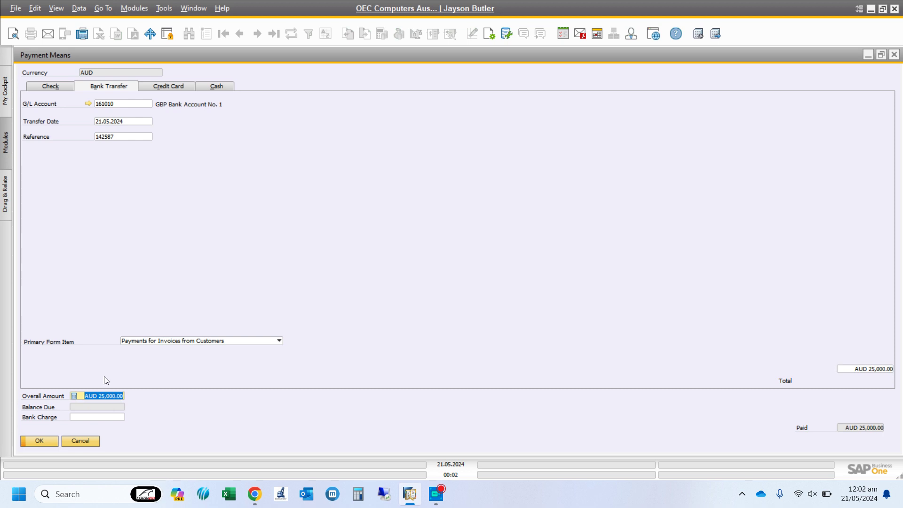
- Accept the payment means and add the receipt for Earthshaker Corporation
left_click(42, 436)
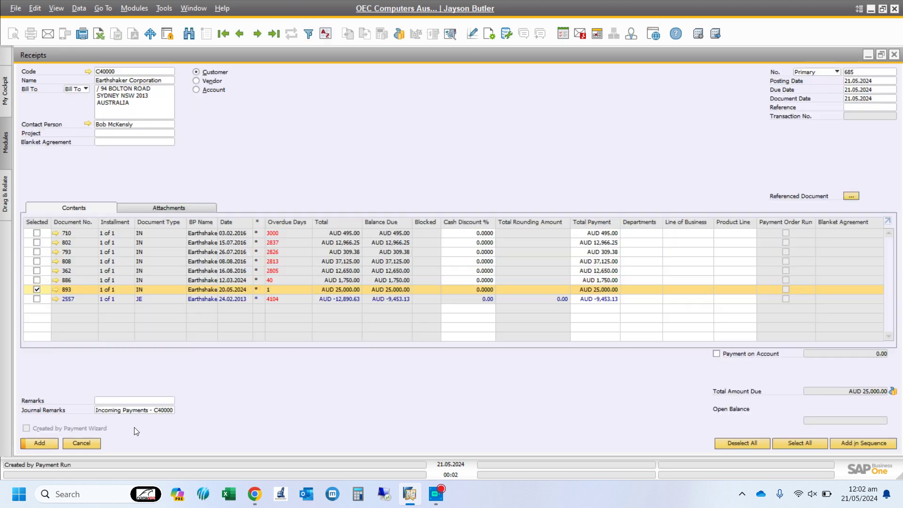
left_click(44, 444)
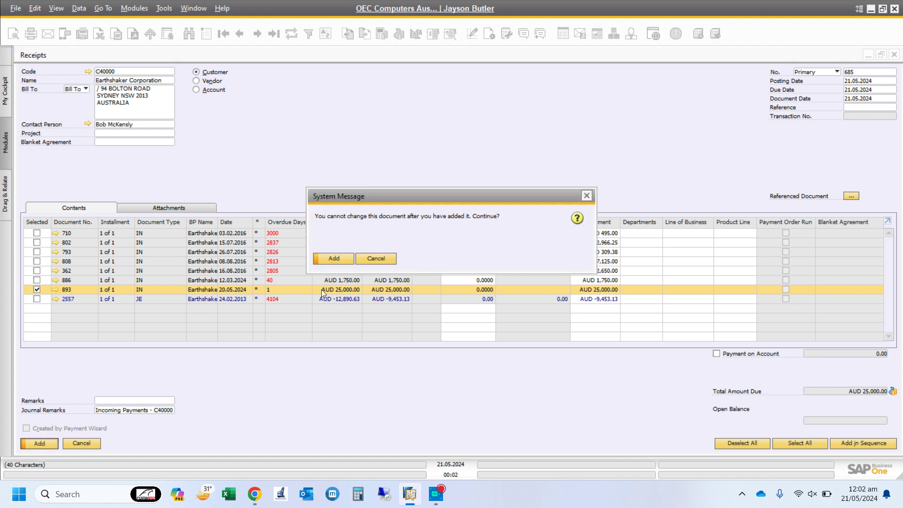
left_click(331, 258)
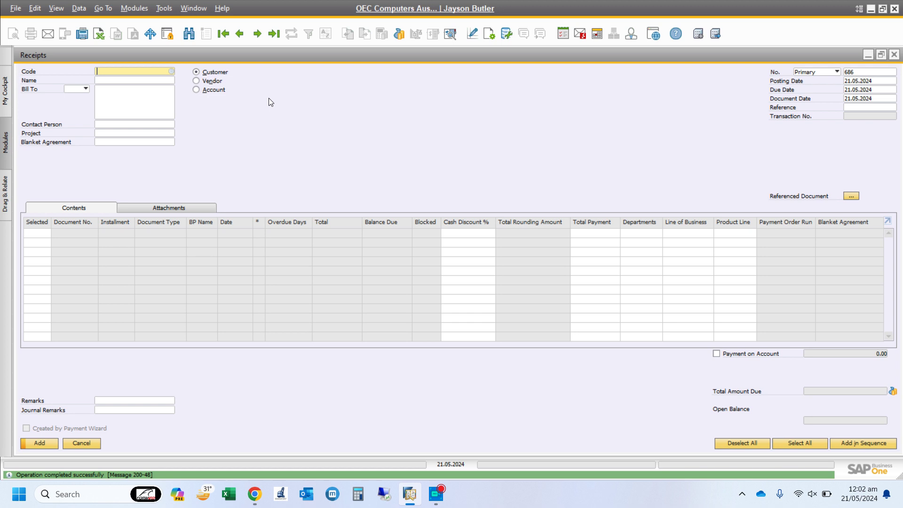
- Open the last receipt, examine its journal entry, and close the entry
left_click(276, 37)
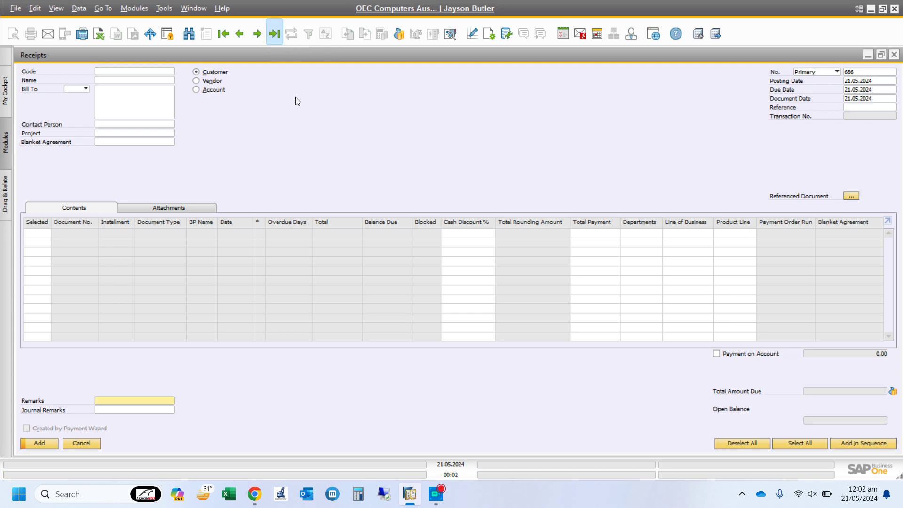
right_click(331, 132)
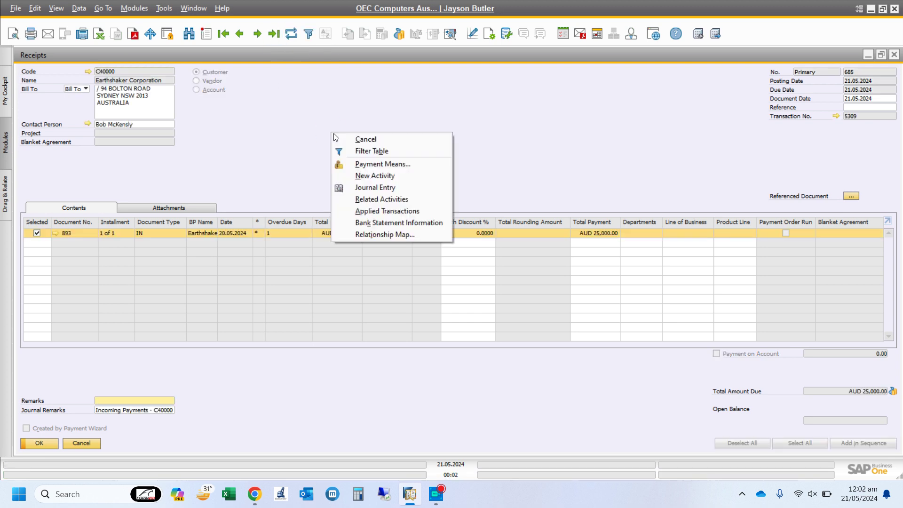
left_click(368, 188)
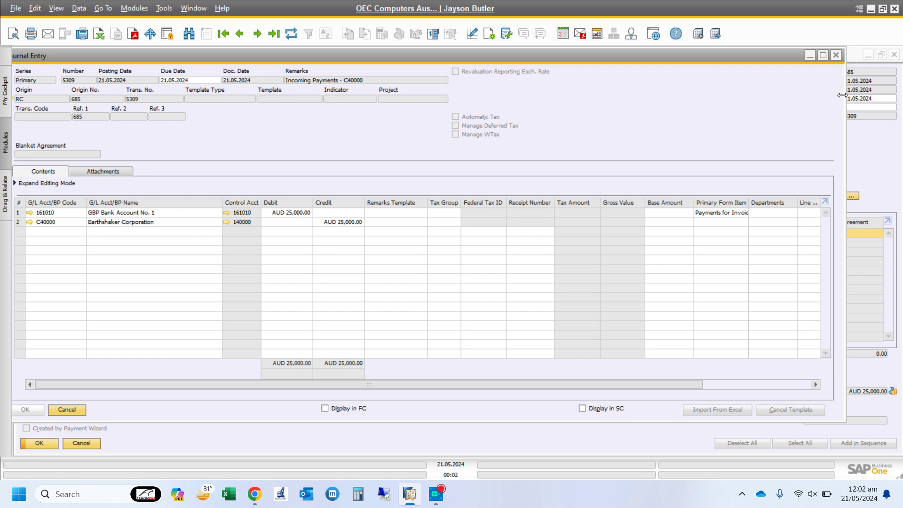
left_click(836, 58)
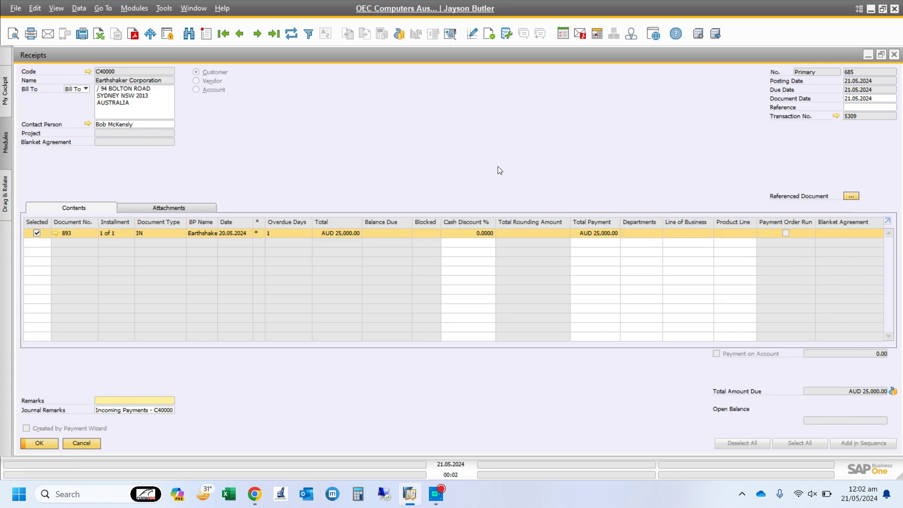